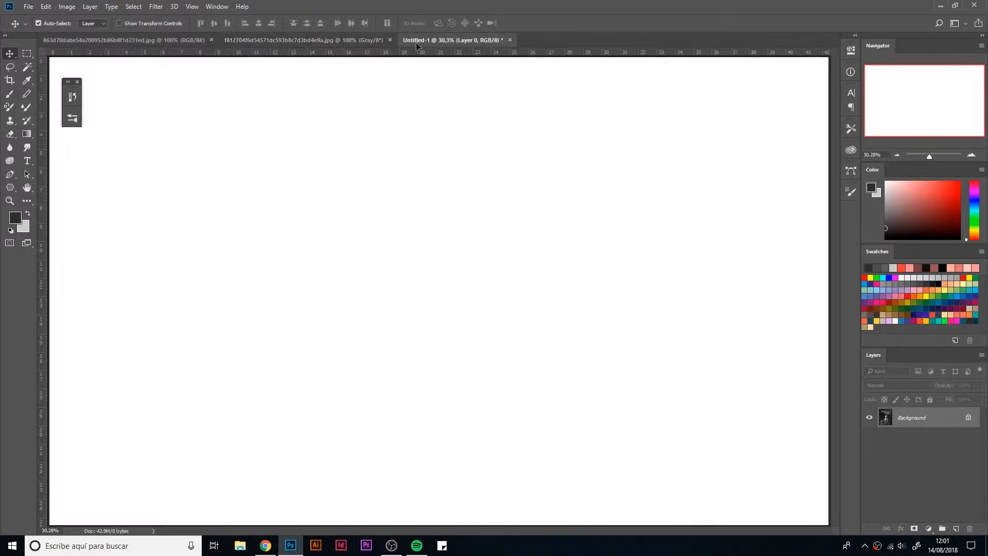
Step: Place the photo of the two men in the untitled document and enlarge it to about 295% near the canvas's left edge
{"action": "left_click", "coordinate": [144, 44]}
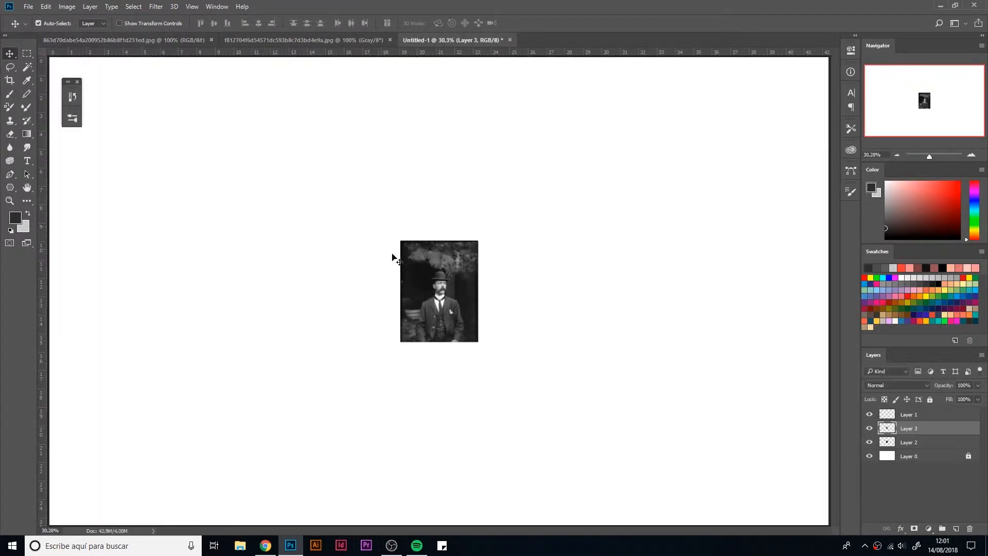
{"action": "left_click_drag", "start_coordinate": [446, 266], "coordinate": [264, 241]}
{"action": "left_click_drag", "start_coordinate": [284, 277], "coordinate": [167, 221]}
{"action": "key", "text": "ctrl+t"}
{"action": "left_click_drag", "start_coordinate": [186, 264], "coordinate": [444, 453]}
{"action": "left_click_drag", "start_coordinate": [395, 149], "coordinate": [348, 201]}
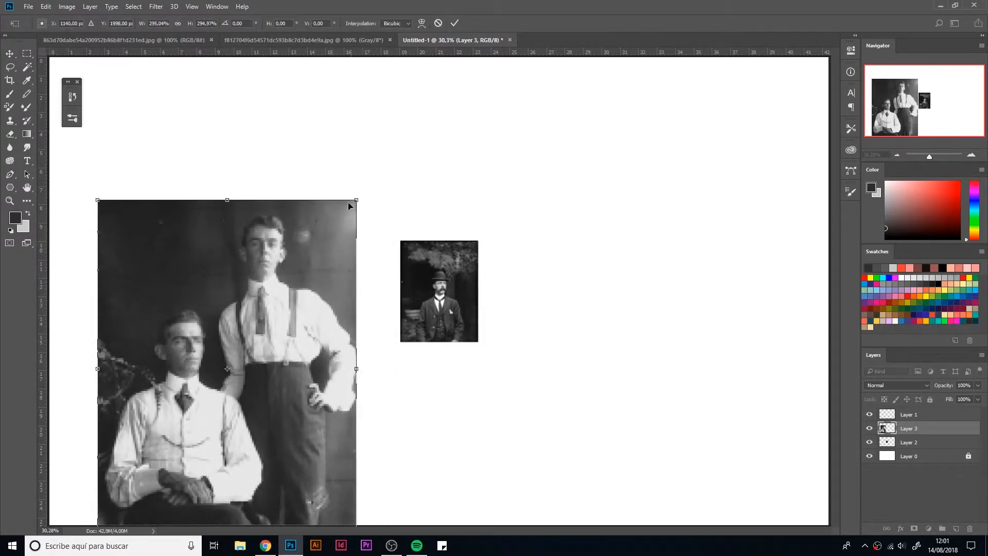
{"action": "left_click_drag", "start_coordinate": [297, 313], "coordinate": [279, 216]}
{"action": "key", "text": "Return"}
Step: Enlarge the photo of the man in the bowler hat to about 262% and place it beside the photo of the two men
{"action": "left_click_drag", "start_coordinate": [448, 287], "coordinate": [428, 263]}
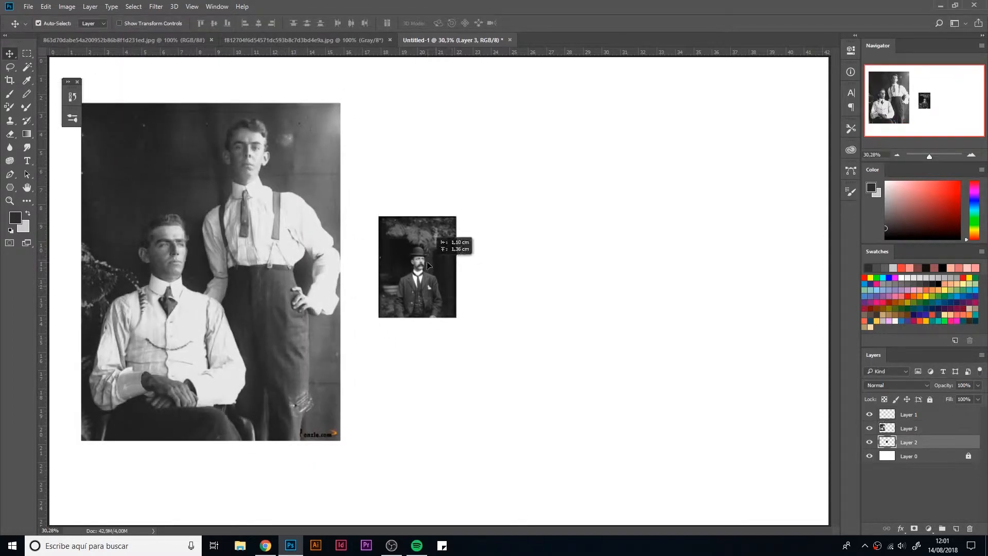
{"action": "key", "text": "ctrl+t"}
{"action": "left_click_drag", "start_coordinate": [472, 315], "coordinate": [587, 484]}
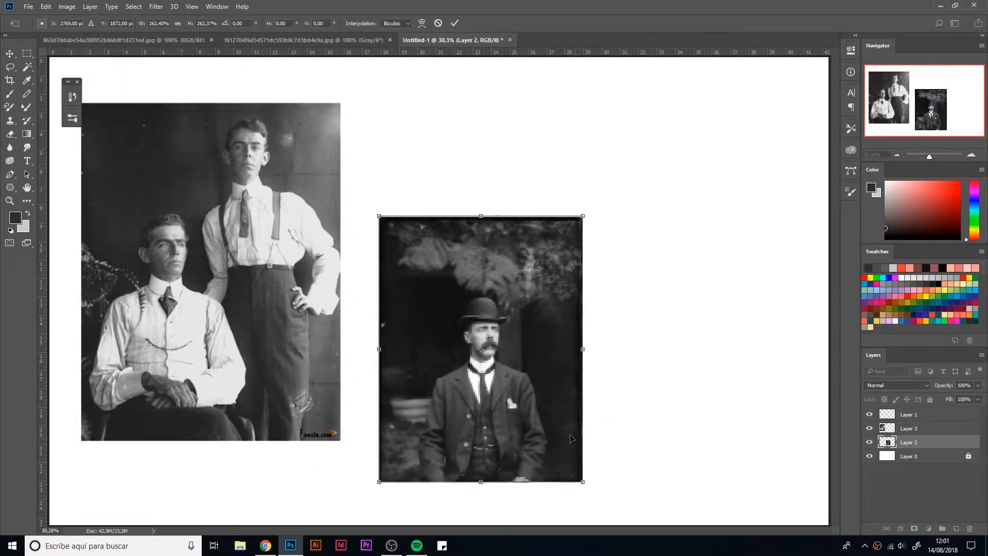
{"action": "left_click_drag", "start_coordinate": [500, 363], "coordinate": [469, 310]}
{"action": "key", "text": "Return"}
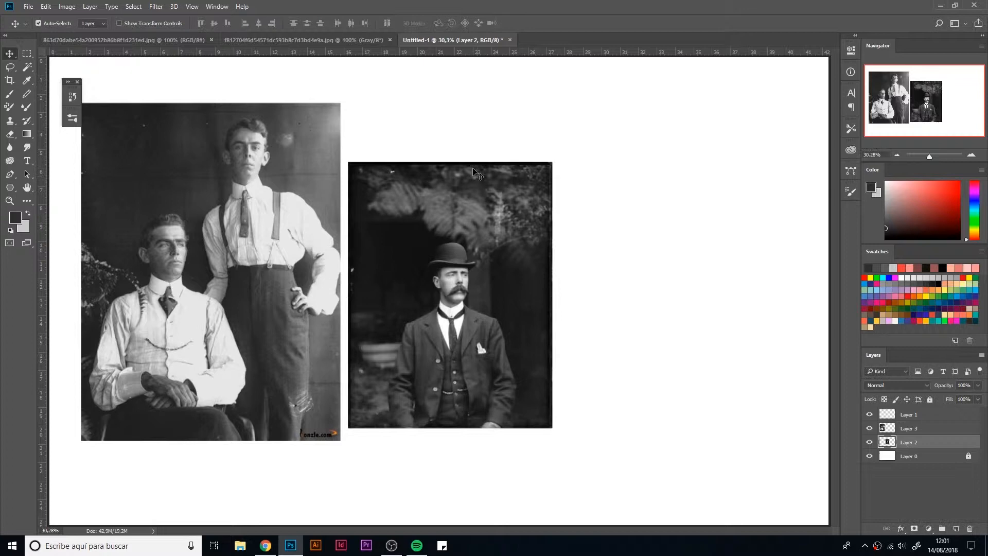
Step: Close the two source photo documents, keeping only the untitled document open
{"action": "left_click", "coordinate": [316, 40]}
{"action": "left_click", "coordinate": [390, 39]}
{"action": "left_click", "coordinate": [211, 40]}
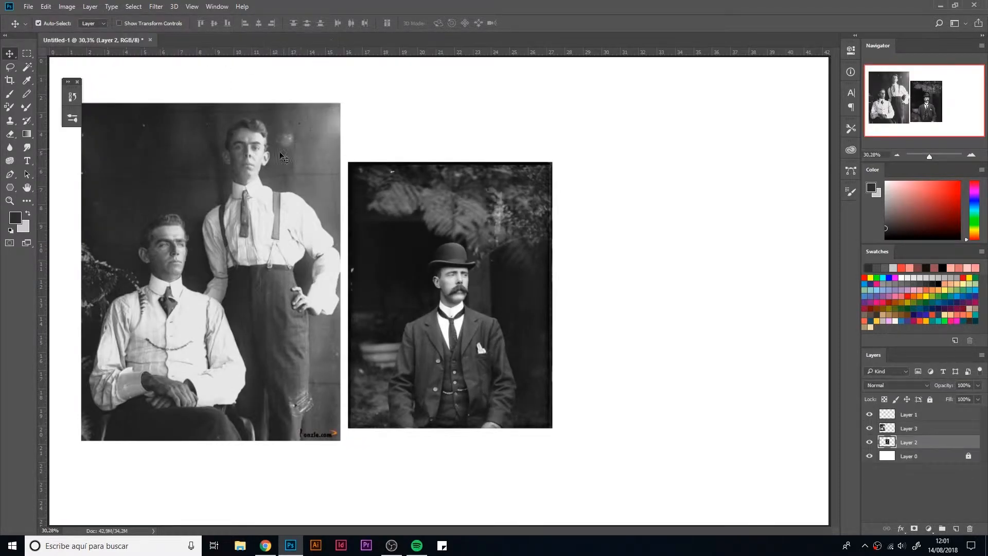
Step: Scale the photo of the two men down to about 93% and align the tops of both photos side by side
{"action": "left_click_drag", "start_coordinate": [275, 190], "coordinate": [272, 192]}
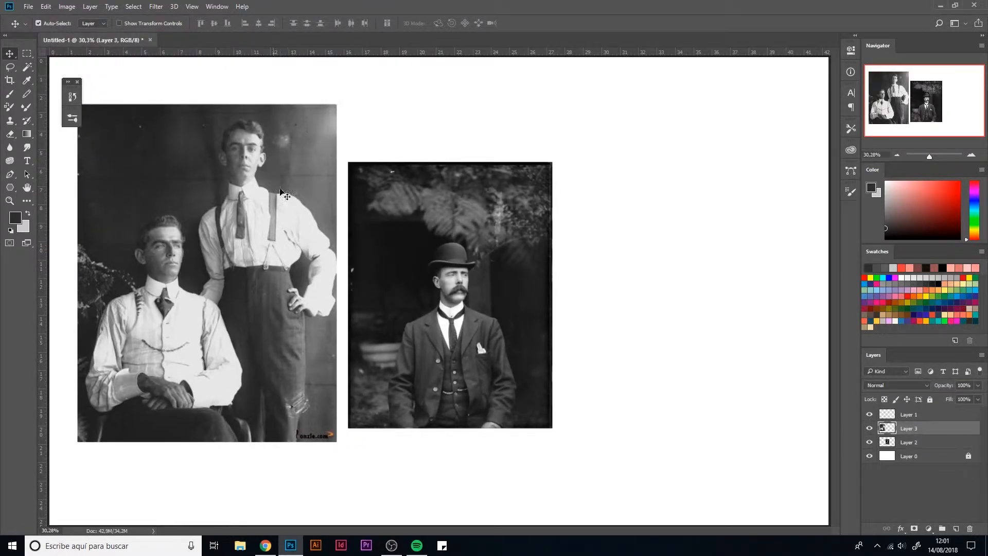
{"action": "key", "text": "ctrl+t"}
{"action": "left_click_drag", "start_coordinate": [337, 104], "coordinate": [320, 128]}
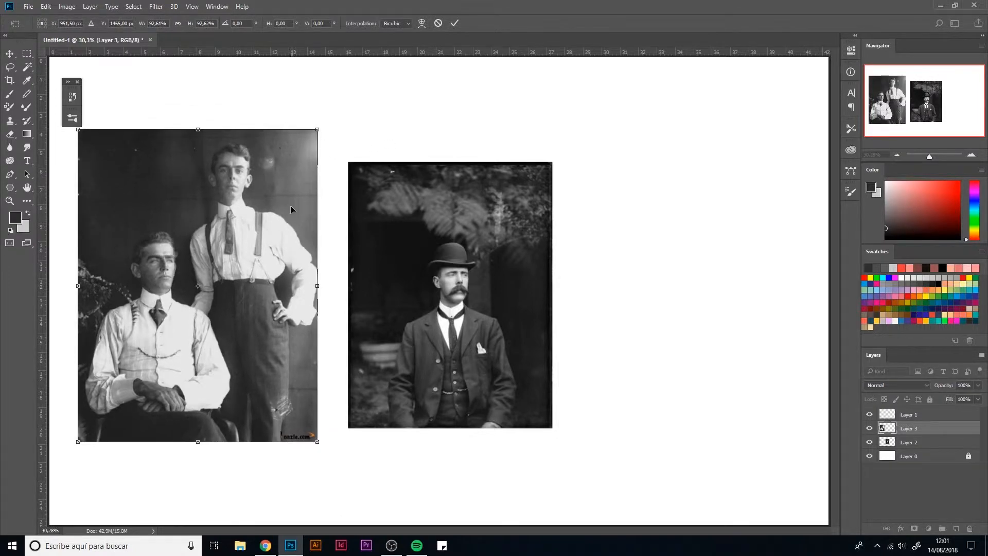
{"action": "left_click_drag", "start_coordinate": [291, 206], "coordinate": [294, 177]}
{"action": "left_click_drag", "start_coordinate": [394, 247], "coordinate": [412, 191]}
{"action": "key", "text": "Return"}
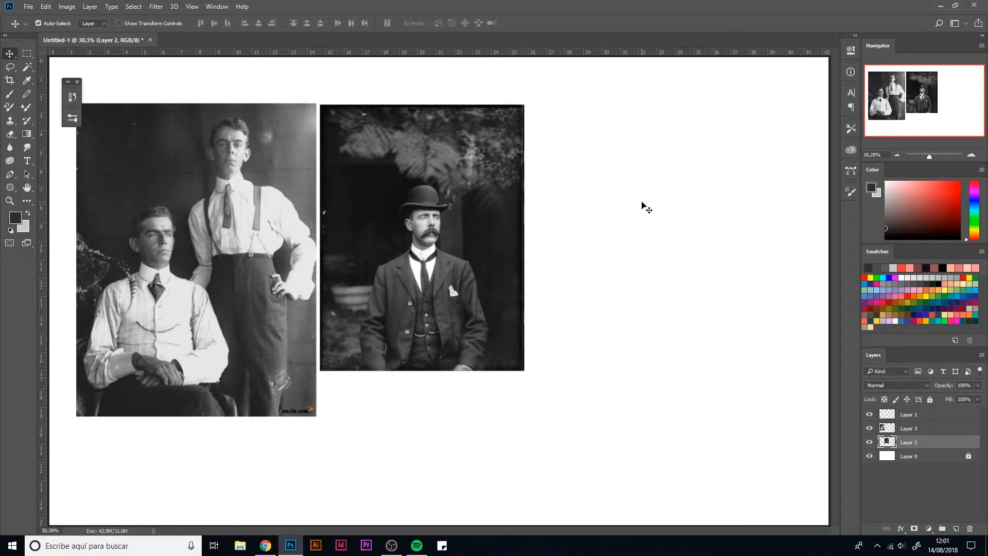
Step: Merge the two photo layers, lock the merged layer fully, and make the empty Layer 1 active
{"action": "left_click", "coordinate": [926, 428], "text": "ctrl"}
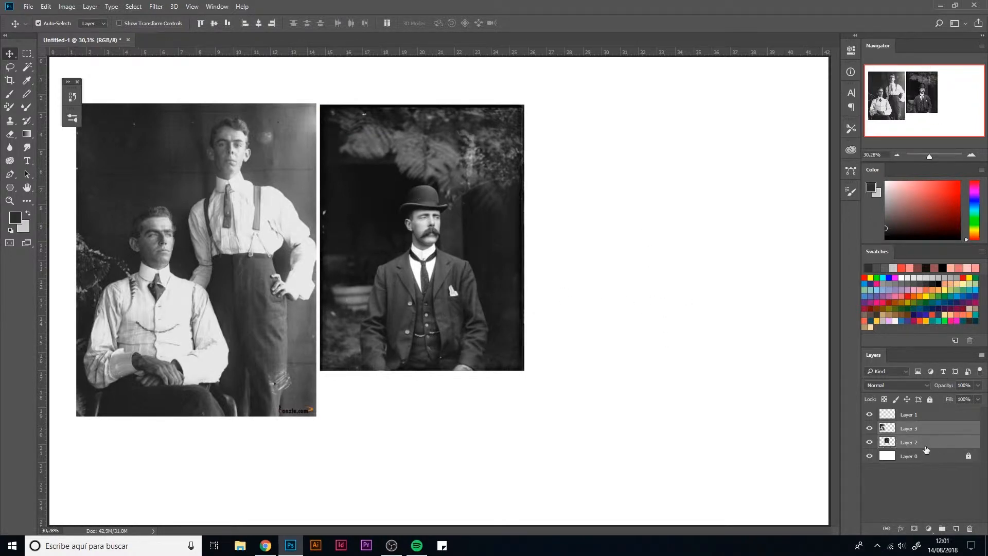
{"action": "key", "text": "ctrl+e"}
{"action": "left_click", "coordinate": [926, 416]}
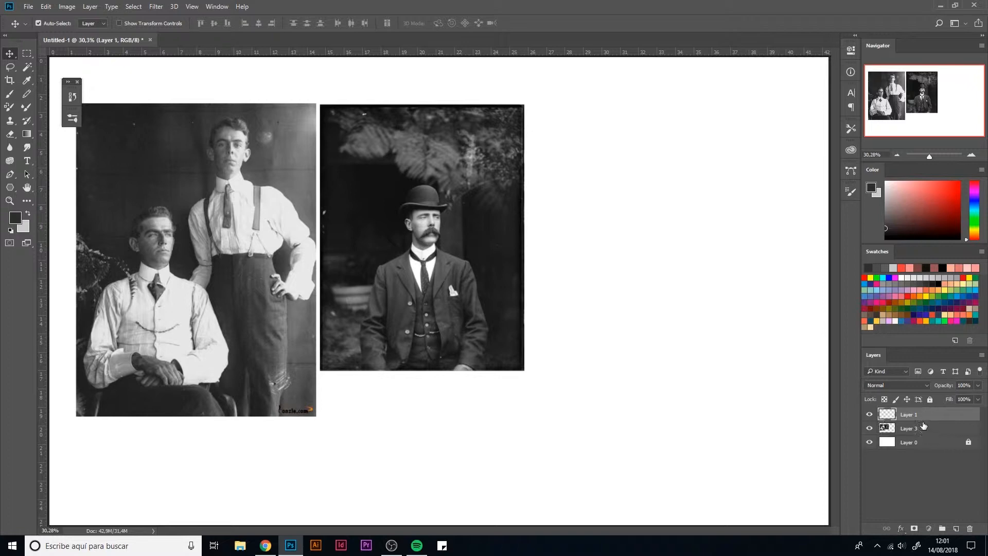
{"action": "left_click", "coordinate": [925, 428]}
{"action": "left_click", "coordinate": [930, 400]}
{"action": "left_click", "coordinate": [925, 415]}
Step: Choose the brush "Lápiz definido definitivo KYLE" and set its smoothing to 12% and flow to 52%
{"action": "left_click", "coordinate": [71, 121]}
{"action": "left_click", "coordinate": [107, 211]}
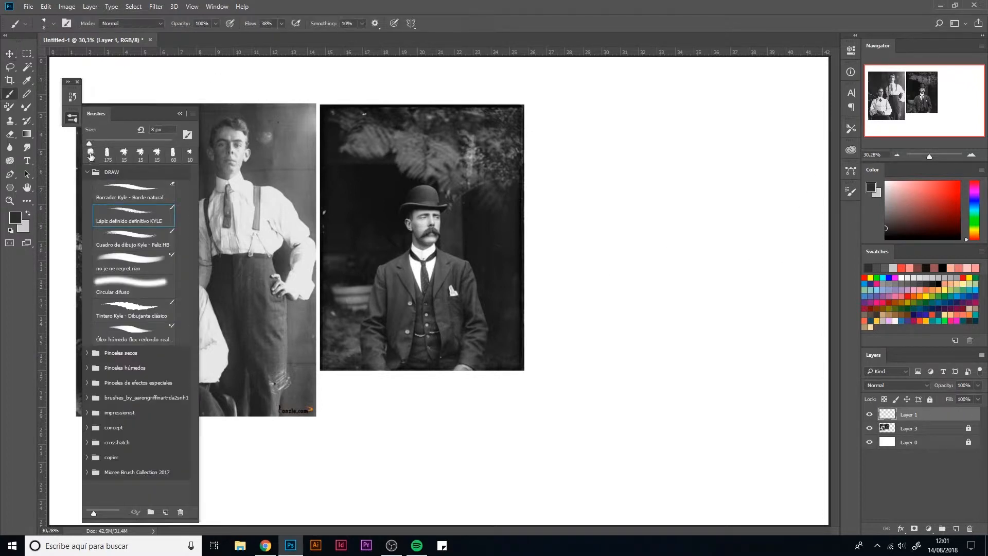
{"action": "left_click", "coordinate": [72, 118]}
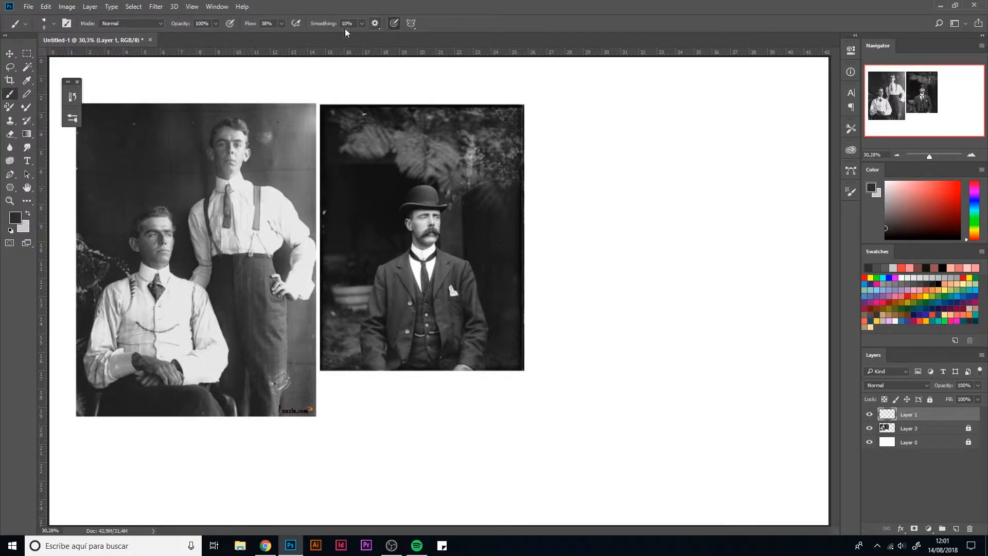
{"action": "left_click_drag", "start_coordinate": [328, 28], "coordinate": [329, 27]}
{"action": "left_click_drag", "start_coordinate": [255, 29], "coordinate": [262, 29]}
Step: Sketch a buttoned vest beside the photos, with shirt collar, tie knot, shoulders, sides, front opening and pointed hem
{"action": "left_click_drag", "start_coordinate": [572, 130], "coordinate": [565, 153]}
{"action": "key", "text": "ctrl+z"}
{"action": "mouse_move", "coordinate": [607, 149]}
{"action": "left_mouse_down"}
{"action": "mouse_move", "coordinate": [607, 128]}
{"action": "mouse_move", "coordinate": [607, 143]}
{"action": "mouse_move", "coordinate": [615, 130]}
{"action": "mouse_move", "coordinate": [607, 129]}
{"action": "mouse_move", "coordinate": [638, 130]}
{"action": "mouse_move", "coordinate": [604, 130]}
{"action": "mouse_move", "coordinate": [628, 144]}
{"action": "mouse_move", "coordinate": [637, 130]}
{"action": "mouse_move", "coordinate": [617, 133]}
{"action": "mouse_move", "coordinate": [624, 144]}
{"action": "mouse_move", "coordinate": [612, 143]}
{"action": "mouse_move", "coordinate": [612, 174]}
{"action": "mouse_move", "coordinate": [623, 152]}
{"action": "mouse_move", "coordinate": [576, 152]}
{"action": "mouse_move", "coordinate": [574, 210]}
{"action": "mouse_move", "coordinate": [579, 200]}
{"action": "mouse_move", "coordinate": [591, 244]}
{"action": "mouse_move", "coordinate": [590, 233]}
{"action": "mouse_move", "coordinate": [635, 236]}
{"action": "left_mouse_up"}
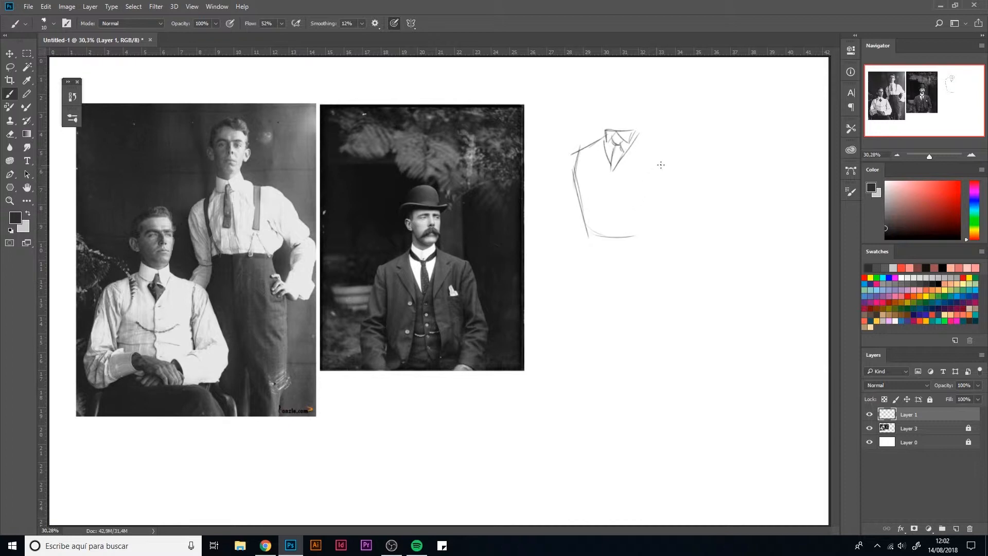
{"action": "left_click_drag", "start_coordinate": [663, 166], "coordinate": [647, 240]}
{"action": "mouse_move", "coordinate": [638, 131]}
{"action": "left_mouse_down"}
{"action": "mouse_move", "coordinate": [677, 150]}
{"action": "mouse_move", "coordinate": [655, 189]}
{"action": "mouse_move", "coordinate": [608, 191]}
{"action": "mouse_move", "coordinate": [615, 241]}
{"action": "left_mouse_up"}
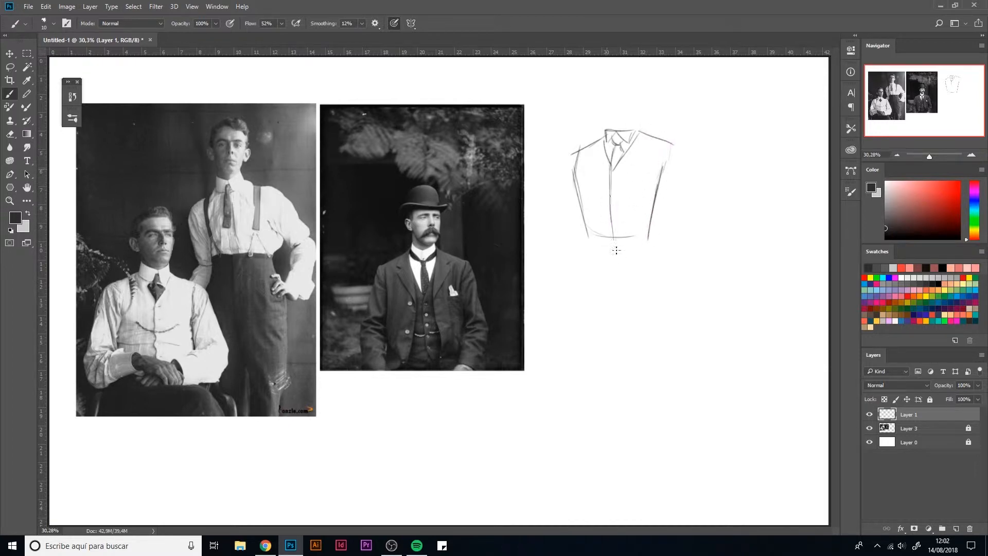
{"action": "mouse_move", "coordinate": [573, 173]}
{"action": "left_mouse_down"}
{"action": "mouse_move", "coordinate": [596, 256]}
{"action": "mouse_move", "coordinate": [612, 263]}
{"action": "mouse_move", "coordinate": [603, 257]}
{"action": "mouse_move", "coordinate": [649, 246]}
{"action": "left_mouse_up"}
{"action": "left_click_drag", "start_coordinate": [610, 217], "coordinate": [620, 261]}
Step: Erase the doubled line on the vest's left side and redraw the armhole and side lines on both sides
{"action": "key", "text": "e"}
{"action": "left_click_drag", "start_coordinate": [571, 165], "coordinate": [574, 198]}
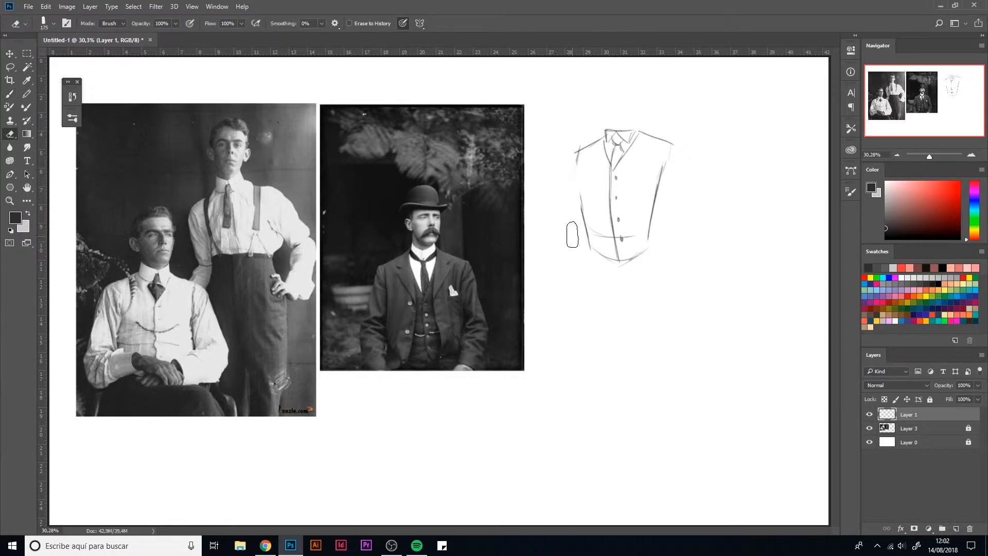
{"action": "key", "text": "b"}
{"action": "left_click_drag", "start_coordinate": [576, 153], "coordinate": [584, 222]}
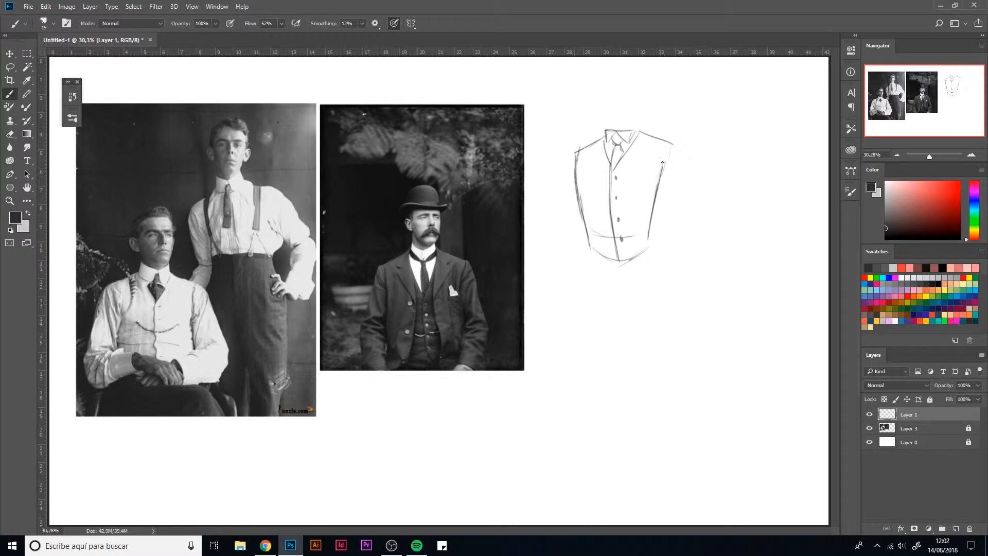
{"action": "left_click_drag", "start_coordinate": [670, 145], "coordinate": [666, 198]}
{"action": "left_click_drag", "start_coordinate": [657, 164], "coordinate": [667, 198]}
Step: Sketch both shirt sleeves hanging from the shoulders, including the cuff on the right-hand sleeve
{"action": "mouse_move", "coordinate": [670, 143]}
{"action": "left_mouse_down"}
{"action": "mouse_move", "coordinate": [657, 168]}
{"action": "mouse_move", "coordinate": [666, 197]}
{"action": "mouse_move", "coordinate": [684, 171]}
{"action": "mouse_move", "coordinate": [690, 188]}
{"action": "left_mouse_up"}
{"action": "left_click_drag", "start_coordinate": [576, 153], "coordinate": [569, 279]}
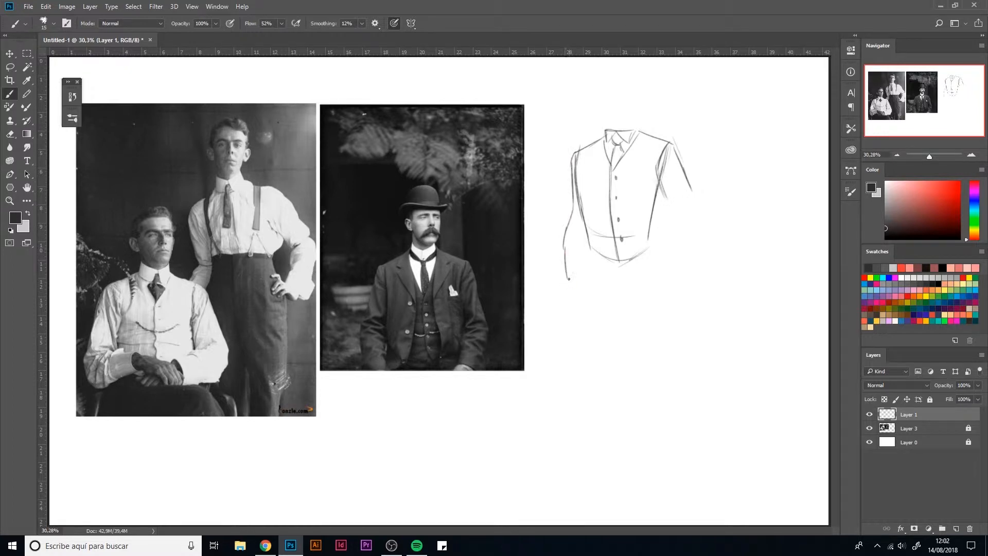
{"action": "left_click_drag", "start_coordinate": [588, 238], "coordinate": [588, 272]}
{"action": "mouse_move", "coordinate": [673, 212]}
{"action": "left_mouse_down"}
{"action": "mouse_move", "coordinate": [668, 246]}
{"action": "mouse_move", "coordinate": [680, 273]}
{"action": "left_mouse_up"}
{"action": "mouse_move", "coordinate": [691, 218]}
{"action": "left_mouse_down"}
{"action": "mouse_move", "coordinate": [685, 272]}
{"action": "mouse_move", "coordinate": [666, 266]}
{"action": "mouse_move", "coordinate": [662, 283]}
{"action": "mouse_move", "coordinate": [679, 291]}
{"action": "mouse_move", "coordinate": [687, 275]}
{"action": "mouse_move", "coordinate": [680, 291]}
{"action": "mouse_move", "coordinate": [686, 273]}
{"action": "mouse_move", "coordinate": [683, 291]}
{"action": "mouse_move", "coordinate": [702, 216]}
{"action": "mouse_move", "coordinate": [698, 262]}
{"action": "left_mouse_up"}
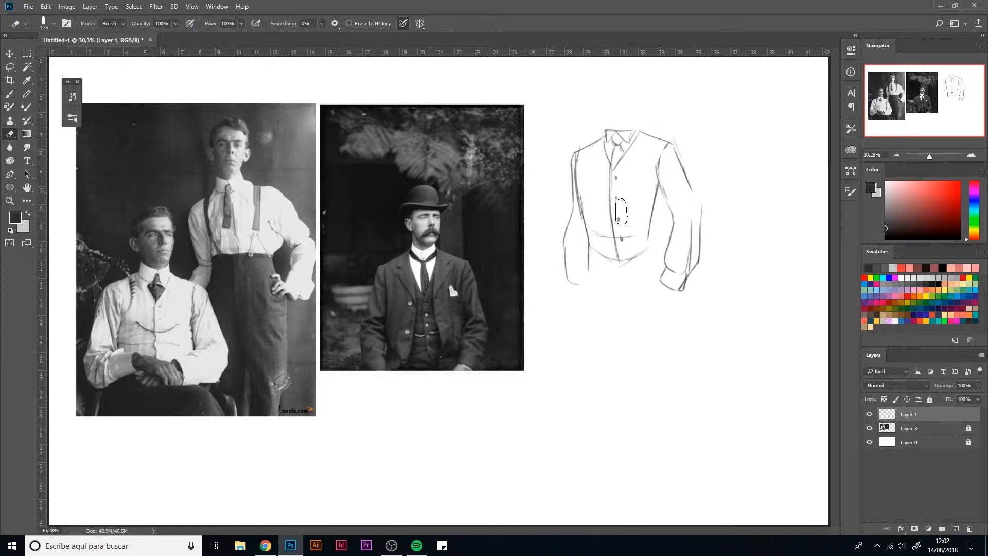
{"action": "left_click_drag", "start_coordinate": [688, 186], "coordinate": [702, 220]}
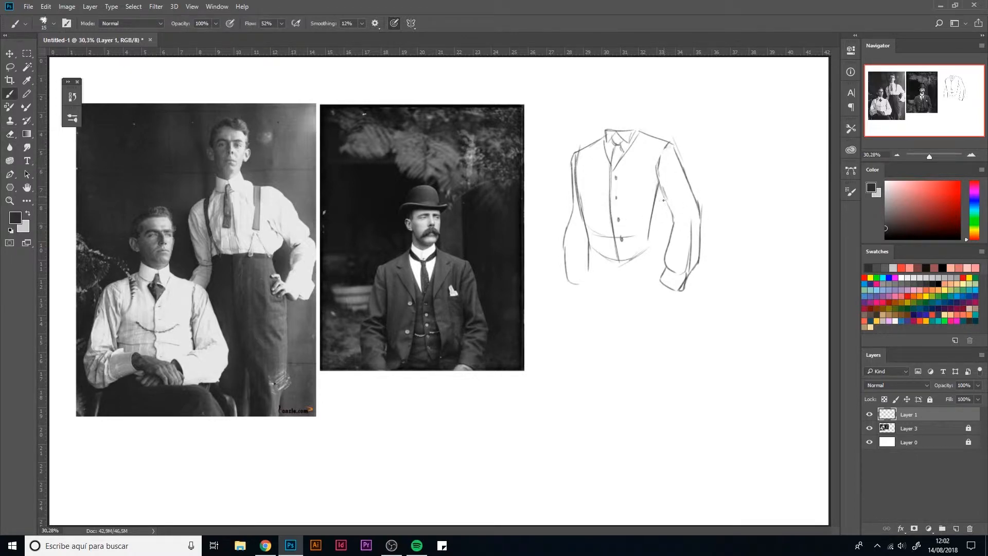
{"action": "key", "text": "w"}
{"action": "left_click", "coordinate": [649, 231]}
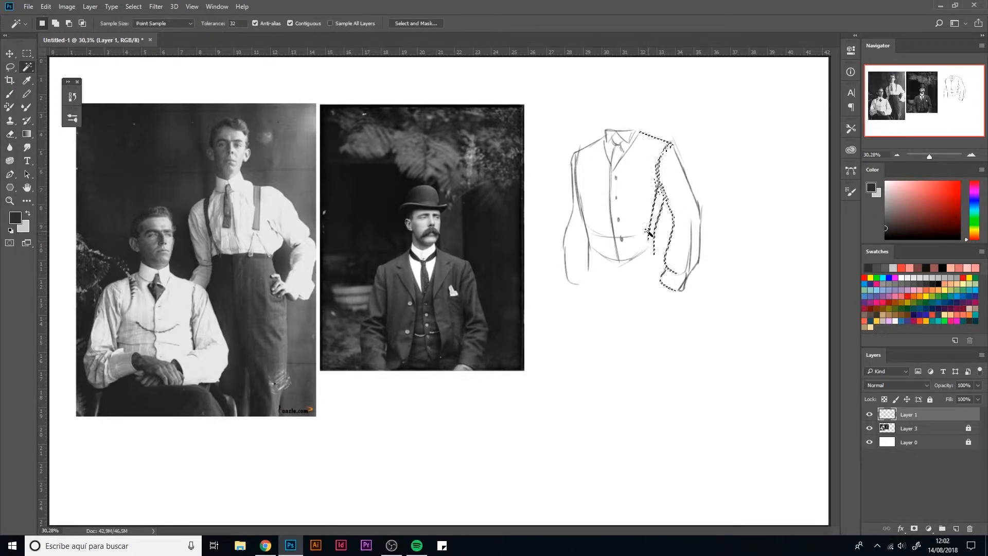
{"action": "key", "text": "ctrl+d"}
Step: Reduce the eraser size and erase the extra horizontal waist line inside the lower part of the vest
{"action": "key", "text": "e"}
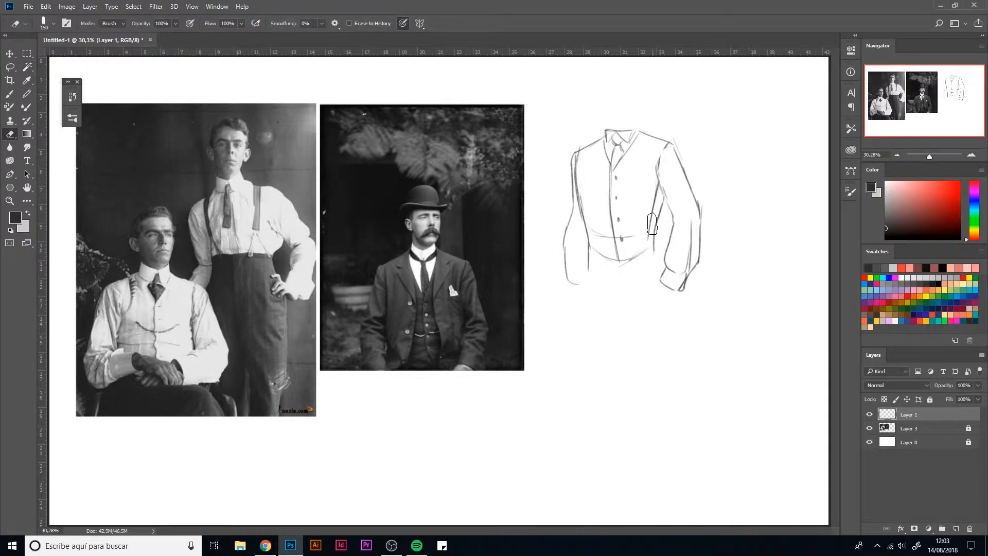
{"action": "key", "text": "bracketleft"}
{"action": "key", "text": "bracketleft"}
{"action": "key", "text": "bracketleft"}
{"action": "key", "text": "bracketleft"}
{"action": "mouse_move", "coordinate": [650, 237]}
{"action": "left_mouse_down"}
{"action": "mouse_move", "coordinate": [656, 191]}
{"action": "mouse_move", "coordinate": [600, 244]}
{"action": "mouse_move", "coordinate": [626, 239]}
{"action": "left_mouse_up"}
Step: Draw a curved watch chain across the vest and retouch the right-hand shoulder, armhole and collar lines
{"action": "key", "text": "b"}
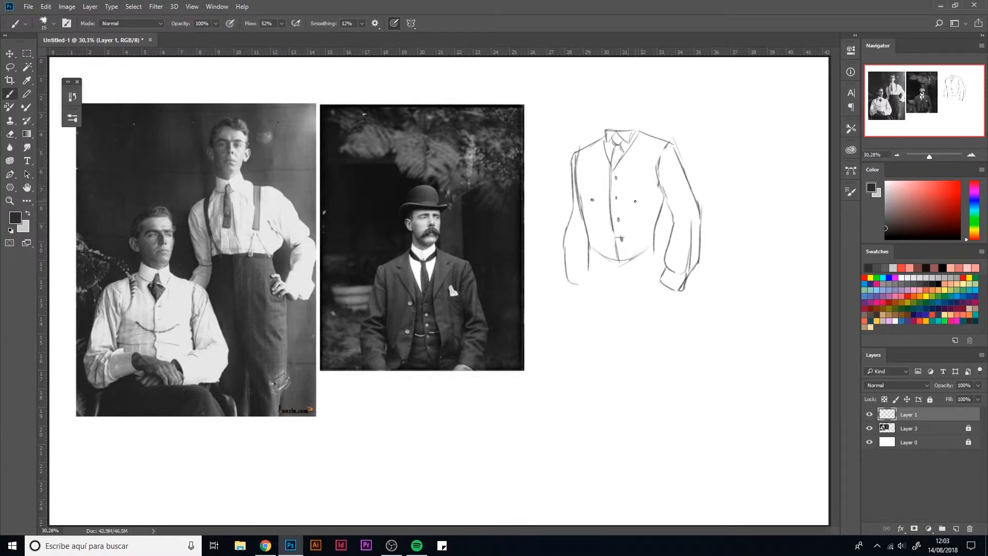
{"action": "left_click_drag", "start_coordinate": [592, 200], "coordinate": [614, 217]}
{"action": "left_click_drag", "start_coordinate": [670, 144], "coordinate": [656, 169]}
{"action": "key", "text": "e"}
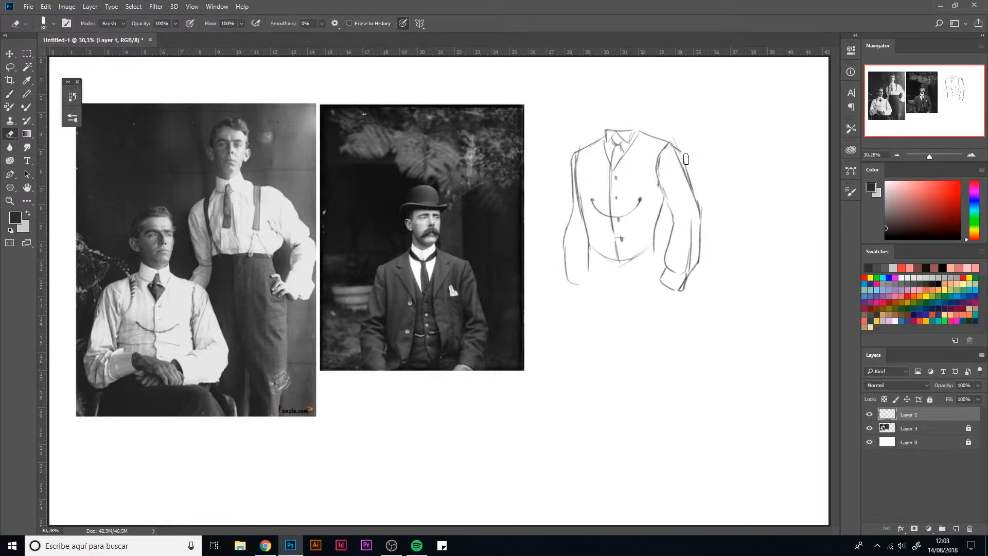
{"action": "key", "text": "b"}
{"action": "left_click_drag", "start_coordinate": [680, 149], "coordinate": [684, 178]}
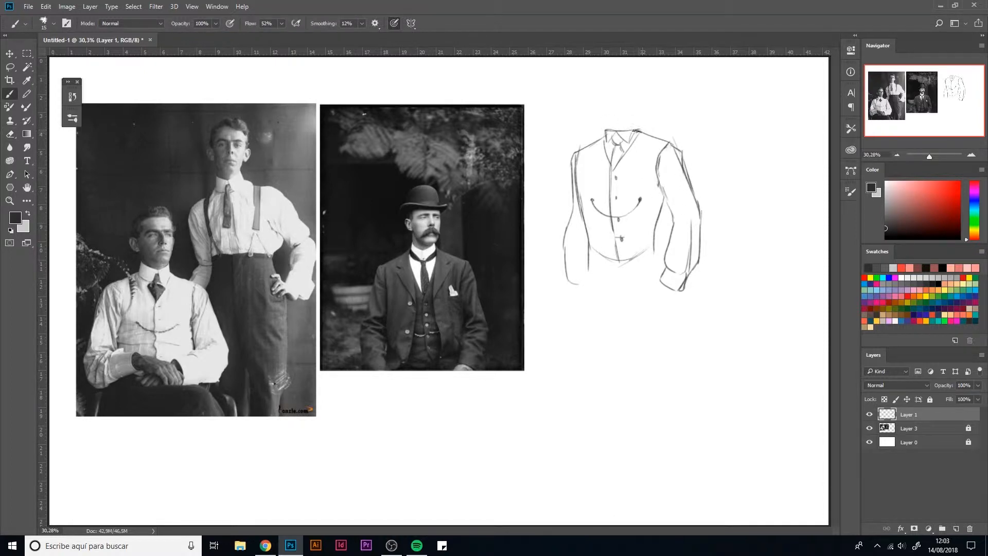
{"action": "left_click_drag", "start_coordinate": [634, 129], "coordinate": [631, 138]}
Step: Sketch the trousers' hip line and outer contours below the vest, and complete the left-hand leg with its inner seam and hem
{"action": "mouse_move", "coordinate": [589, 247]}
{"action": "left_mouse_down"}
{"action": "mouse_move", "coordinate": [590, 296]}
{"action": "mouse_move", "coordinate": [648, 300]}
{"action": "left_mouse_up"}
{"action": "left_click_drag", "start_coordinate": [654, 240], "coordinate": [660, 268]}
{"action": "mouse_move", "coordinate": [650, 307]}
{"action": "left_mouse_down"}
{"action": "mouse_move", "coordinate": [675, 318]}
{"action": "mouse_move", "coordinate": [683, 454]}
{"action": "mouse_move", "coordinate": [681, 443]}
{"action": "mouse_move", "coordinate": [680, 492]}
{"action": "left_mouse_up"}
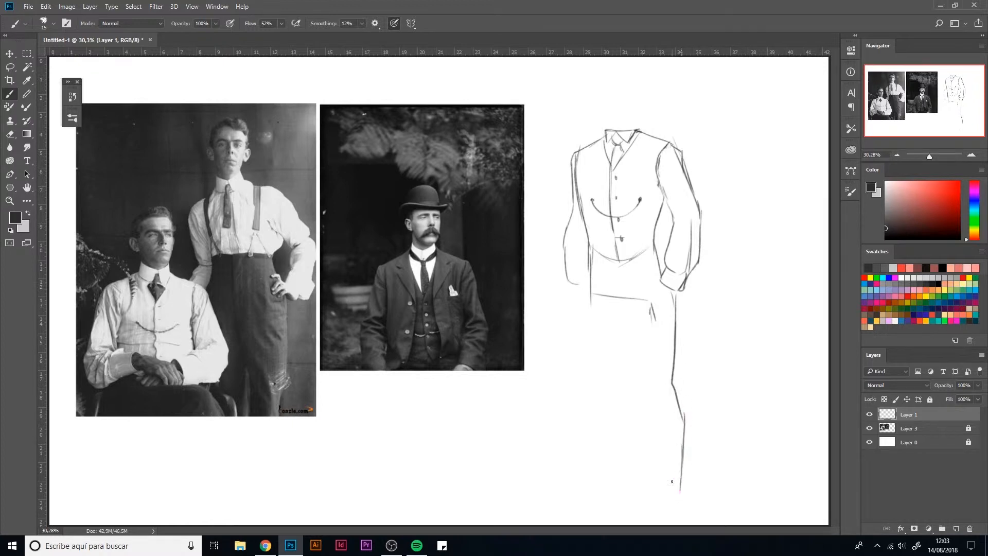
{"action": "mouse_move", "coordinate": [586, 266]}
{"action": "left_mouse_down"}
{"action": "mouse_move", "coordinate": [572, 490]}
{"action": "mouse_move", "coordinate": [613, 487]}
{"action": "mouse_move", "coordinate": [616, 407]}
{"action": "mouse_move", "coordinate": [607, 490]}
{"action": "left_mouse_up"}
{"action": "left_click_drag", "start_coordinate": [620, 373], "coordinate": [618, 411]}
{"action": "mouse_move", "coordinate": [623, 350]}
{"action": "left_mouse_down"}
{"action": "mouse_move", "coordinate": [619, 394]}
{"action": "mouse_move", "coordinate": [626, 334]}
{"action": "left_mouse_up"}
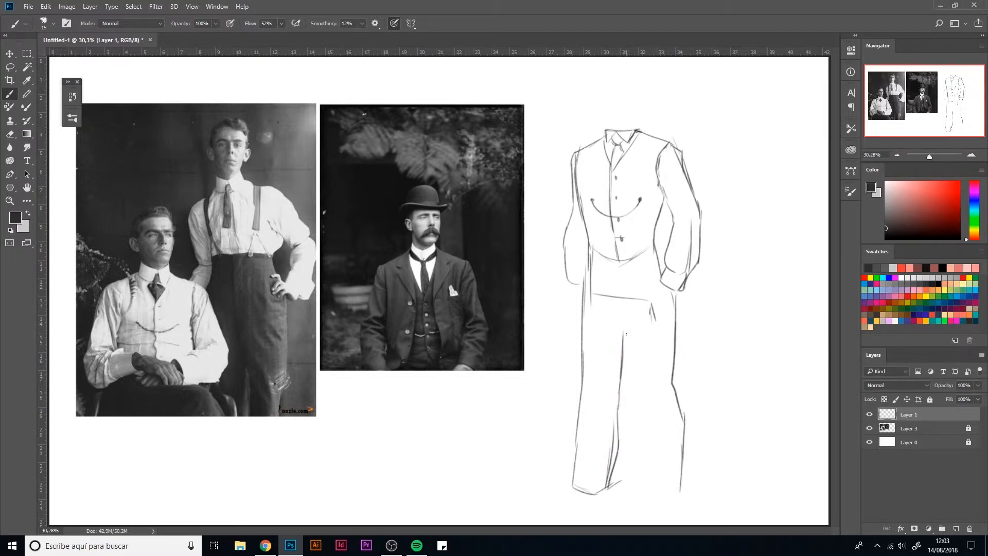
Step: Sketch the crotch fold and the right-hand trouser leg's inner seam and hem
{"action": "mouse_move", "coordinate": [607, 294]}
{"action": "left_mouse_down"}
{"action": "mouse_move", "coordinate": [625, 316]}
{"action": "mouse_move", "coordinate": [630, 352]}
{"action": "left_mouse_up"}
{"action": "left_click_drag", "start_coordinate": [624, 315], "coordinate": [645, 419]}
{"action": "mouse_move", "coordinate": [640, 384]}
{"action": "left_mouse_down"}
{"action": "mouse_move", "coordinate": [652, 498]}
{"action": "mouse_move", "coordinate": [682, 490]}
{"action": "left_mouse_up"}
{"action": "mouse_move", "coordinate": [670, 500]}
{"action": "left_mouse_down"}
{"action": "mouse_move", "coordinate": [682, 490]}
{"action": "mouse_move", "coordinate": [675, 496]}
{"action": "left_mouse_up"}
Step: Erase the rough lines across the trousers' hips, then draw the left-hand cuff, the vest's hem and the waistband details
{"action": "key", "text": "e"}
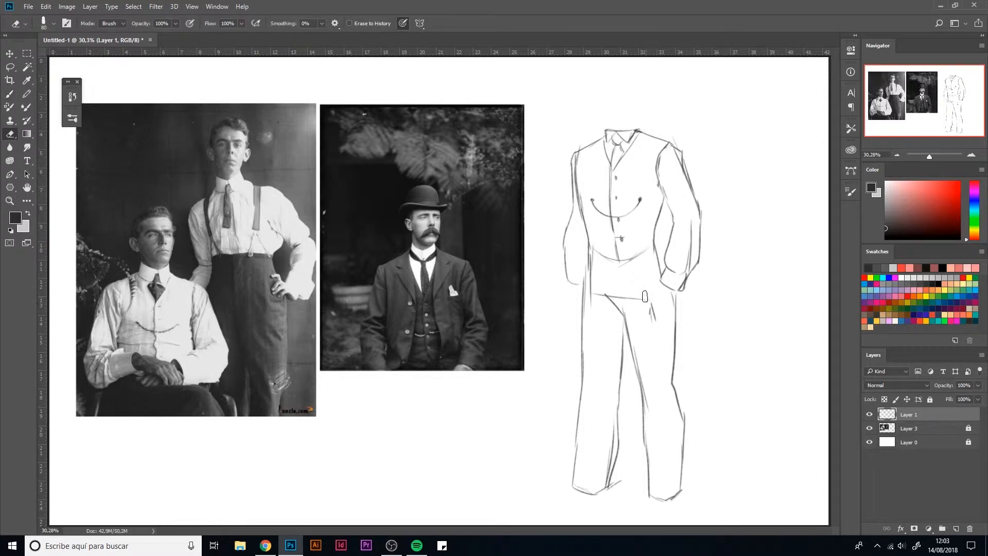
{"action": "mouse_move", "coordinate": [606, 294]}
{"action": "left_mouse_down"}
{"action": "mouse_move", "coordinate": [644, 298]}
{"action": "mouse_move", "coordinate": [655, 320]}
{"action": "mouse_move", "coordinate": [591, 278]}
{"action": "mouse_move", "coordinate": [589, 255]}
{"action": "left_mouse_up"}
{"action": "key", "text": "b"}
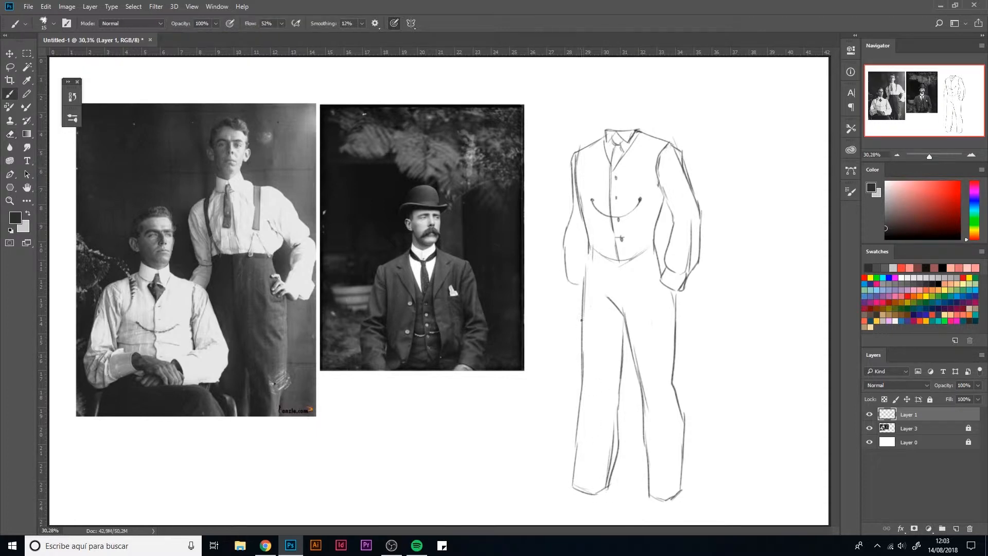
{"action": "mouse_move", "coordinate": [587, 252]}
{"action": "left_mouse_down"}
{"action": "mouse_move", "coordinate": [585, 281]}
{"action": "mouse_move", "coordinate": [585, 258]}
{"action": "mouse_move", "coordinate": [579, 285]}
{"action": "mouse_move", "coordinate": [570, 284]}
{"action": "left_mouse_up"}
{"action": "mouse_move", "coordinate": [633, 257]}
{"action": "left_mouse_down"}
{"action": "mouse_move", "coordinate": [657, 243]}
{"action": "mouse_move", "coordinate": [620, 263]}
{"action": "mouse_move", "coordinate": [592, 253]}
{"action": "mouse_move", "coordinate": [623, 262]}
{"action": "left_mouse_up"}
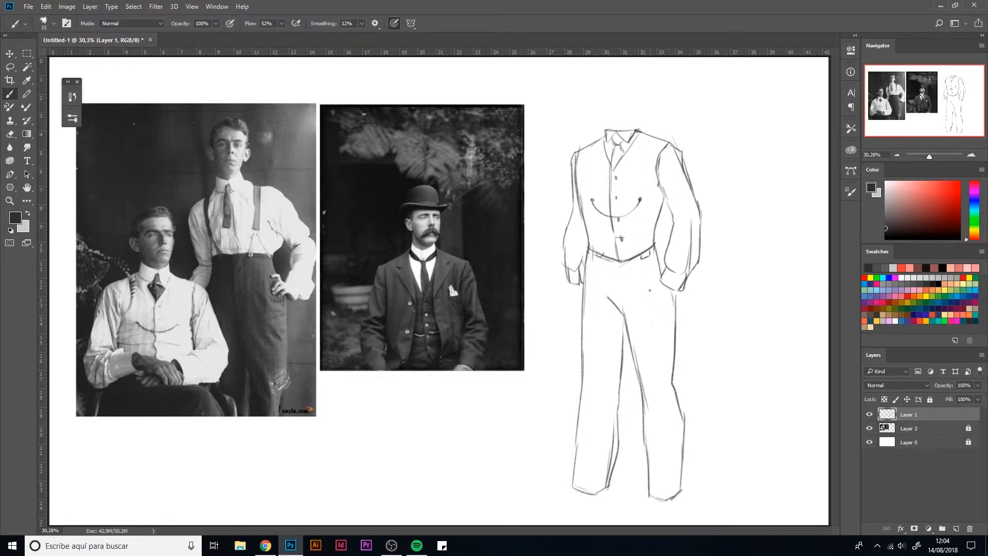
Step: Add light crease lines down both trouser legs and a chain hanging from the waistband
{"action": "left_click_drag", "start_coordinate": [650, 291], "coordinate": [669, 497]}
{"action": "left_click_drag", "start_coordinate": [578, 485], "coordinate": [597, 259]}
{"action": "mouse_move", "coordinate": [651, 300]}
{"action": "left_mouse_down"}
{"action": "mouse_move", "coordinate": [644, 253]}
{"action": "mouse_move", "coordinate": [657, 265]}
{"action": "mouse_move", "coordinate": [643, 279]}
{"action": "left_mouse_up"}
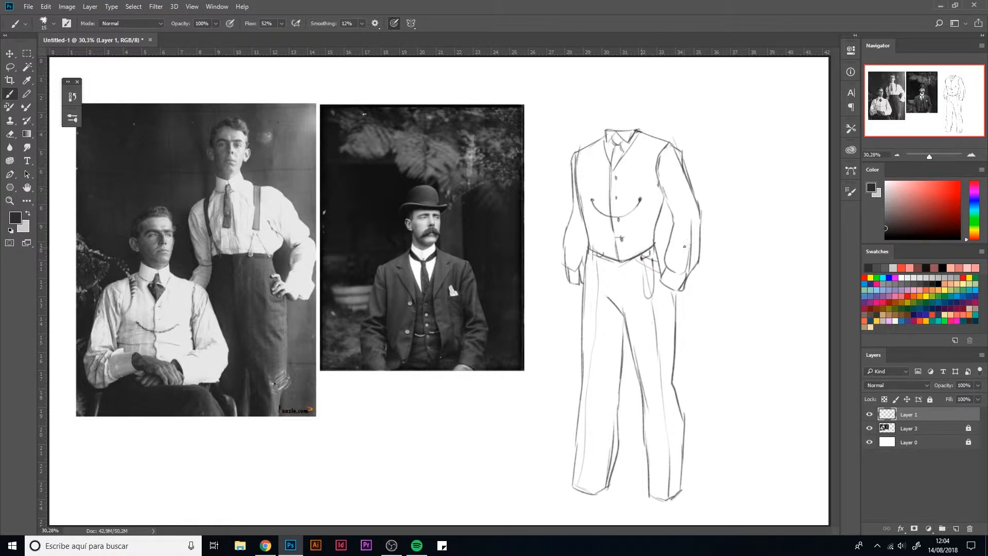
Step: Add sleeve folds and cuff buttons to the shirt and shade the tie dark
{"action": "left_click_drag", "start_coordinate": [663, 153], "coordinate": [677, 182]}
{"action": "left_click_drag", "start_coordinate": [615, 135], "coordinate": [605, 142]}
{"action": "left_click_drag", "start_coordinate": [615, 149], "coordinate": [616, 162]}
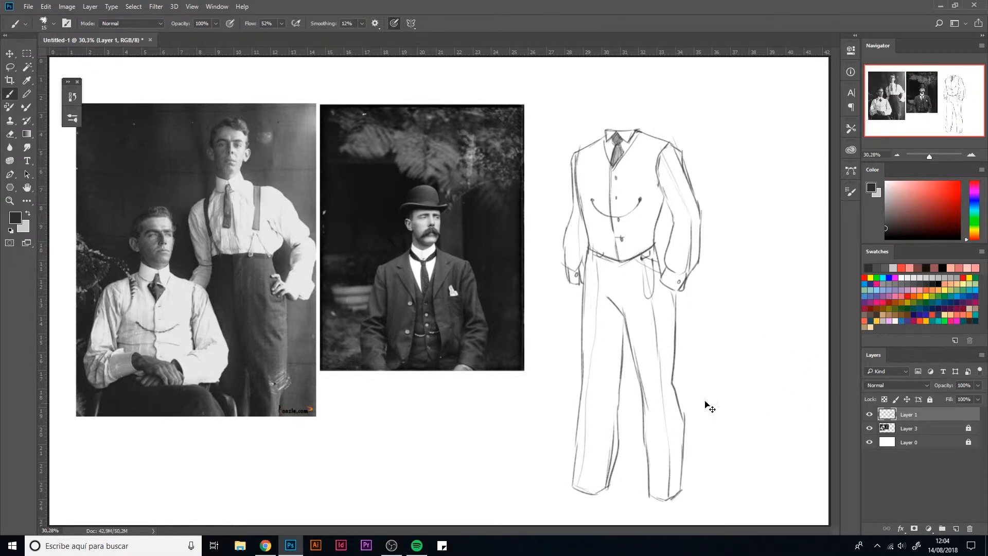
Step: Turn on the CMYK proof preview and move the clothing sketch up and closer to the photos
{"action": "key", "text": "ctrl+y"}
{"action": "key", "text": "ctrl+t"}
{"action": "mouse_move", "coordinate": [648, 290]}
{"action": "left_mouse_down"}
{"action": "mouse_move", "coordinate": [623, 261]}
{"action": "mouse_move", "coordinate": [620, 271]}
{"action": "left_mouse_up"}
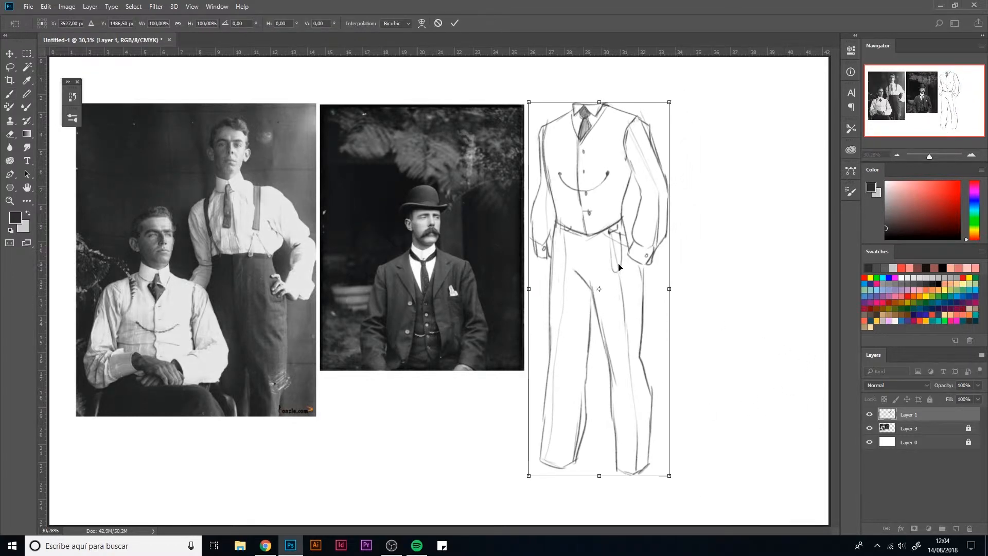
{"action": "key", "text": "Return"}
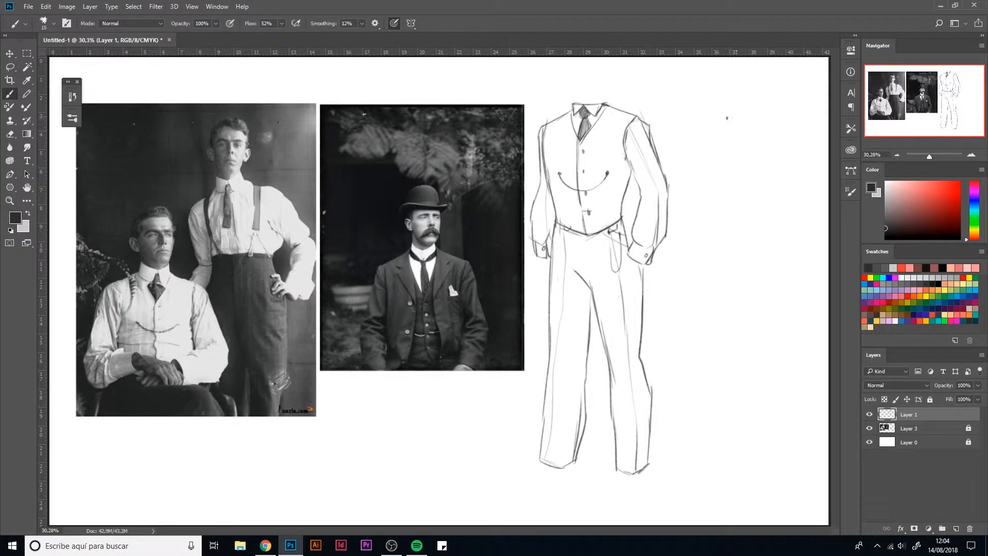
Step: Start a second outfit beside the first by sketching its shirt collar, shaded tie and jacket lapel
{"action": "mouse_move", "coordinate": [728, 108]}
{"action": "left_mouse_down"}
{"action": "mouse_move", "coordinate": [700, 123]}
{"action": "mouse_move", "coordinate": [715, 140]}
{"action": "mouse_move", "coordinate": [703, 121]}
{"action": "mouse_move", "coordinate": [769, 156]}
{"action": "left_mouse_up"}
{"action": "mouse_move", "coordinate": [729, 105]}
{"action": "left_mouse_down"}
{"action": "mouse_move", "coordinate": [767, 101]}
{"action": "mouse_move", "coordinate": [759, 119]}
{"action": "mouse_move", "coordinate": [762, 107]}
{"action": "mouse_move", "coordinate": [784, 134]}
{"action": "mouse_move", "coordinate": [770, 159]}
{"action": "left_mouse_up"}
{"action": "left_click_drag", "start_coordinate": [758, 124], "coordinate": [766, 155]}
{"action": "left_click_drag", "start_coordinate": [764, 129], "coordinate": [770, 155]}
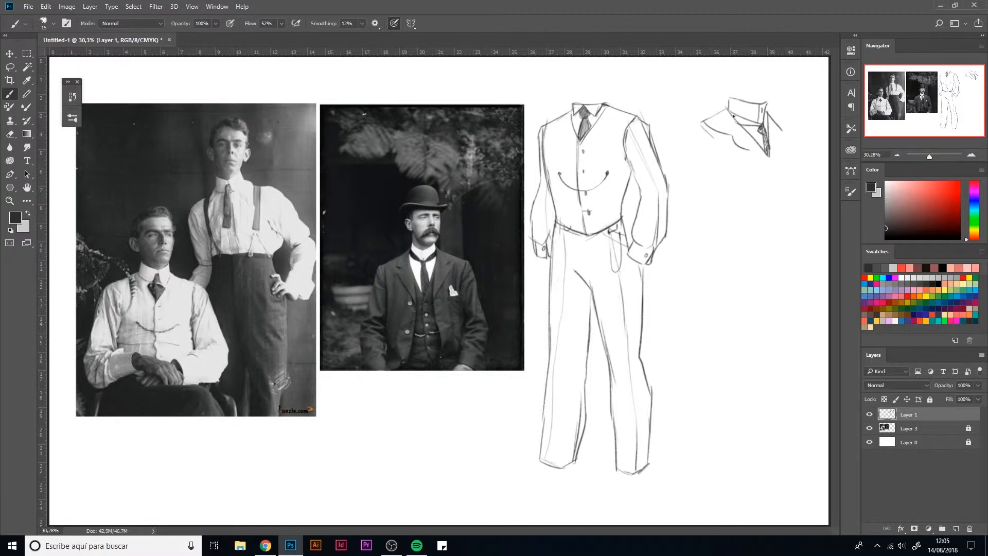
{"action": "mouse_move", "coordinate": [733, 117]}
{"action": "left_mouse_down"}
{"action": "mouse_move", "coordinate": [761, 126]}
{"action": "mouse_move", "coordinate": [772, 158]}
{"action": "mouse_move", "coordinate": [772, 149]}
{"action": "left_mouse_up"}
Step: Sketch the second outfit's shoulders, the jacket's side and front edges, and a single button on the front edge
{"action": "left_click_drag", "start_coordinate": [699, 125], "coordinate": [683, 132]}
{"action": "mouse_move", "coordinate": [684, 132]}
{"action": "left_mouse_down"}
{"action": "mouse_move", "coordinate": [692, 168]}
{"action": "mouse_move", "coordinate": [717, 149]}
{"action": "mouse_move", "coordinate": [742, 242]}
{"action": "left_mouse_up"}
{"action": "left_click_drag", "start_coordinate": [768, 156], "coordinate": [776, 255]}
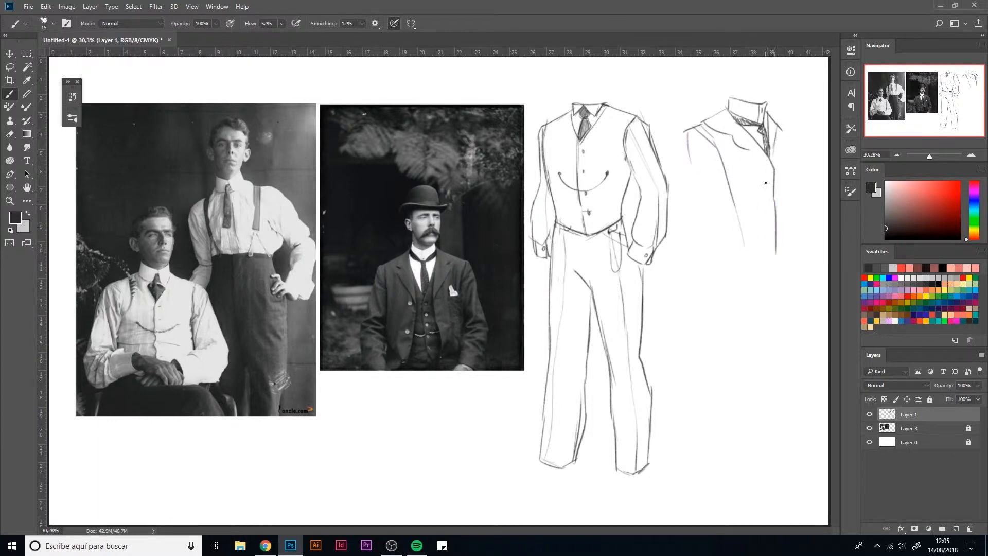
{"action": "left_click_drag", "start_coordinate": [755, 152], "coordinate": [769, 204]}
{"action": "mouse_move", "coordinate": [781, 132]}
{"action": "left_mouse_down"}
{"action": "mouse_move", "coordinate": [798, 165]}
{"action": "mouse_move", "coordinate": [791, 199]}
{"action": "left_mouse_up"}
Step: Erase the jacket's rough side and arm lines, then redraw the near sleeve down to the elbow
{"action": "key", "text": "e"}
{"action": "mouse_move", "coordinate": [717, 152]}
{"action": "left_mouse_down"}
{"action": "mouse_move", "coordinate": [749, 237]}
{"action": "mouse_move", "coordinate": [739, 224]}
{"action": "left_mouse_up"}
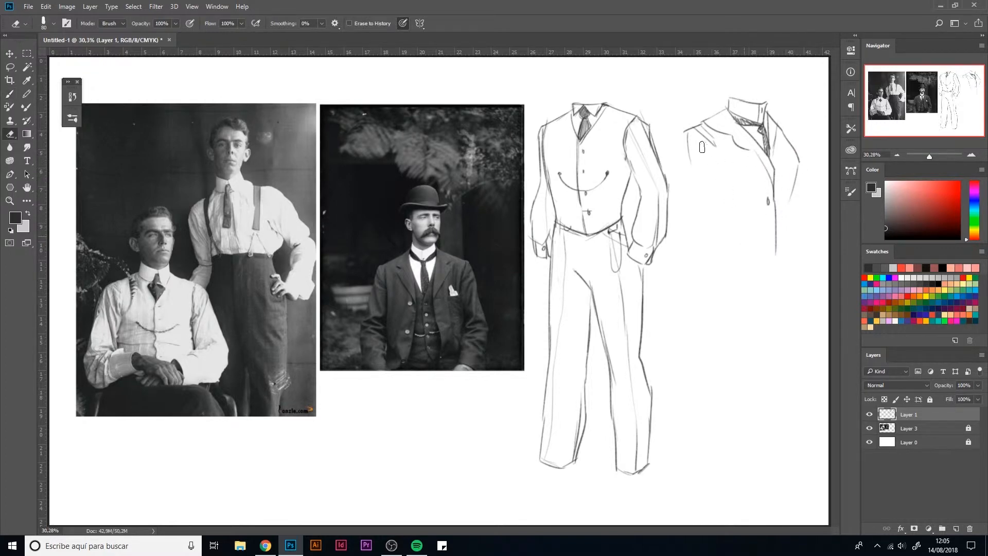
{"action": "mouse_move", "coordinate": [697, 174]}
{"action": "left_mouse_down"}
{"action": "mouse_move", "coordinate": [681, 160]}
{"action": "mouse_move", "coordinate": [681, 214]}
{"action": "left_mouse_up"}
{"action": "key", "text": "b"}
{"action": "mouse_move", "coordinate": [717, 145]}
{"action": "left_mouse_down"}
{"action": "mouse_move", "coordinate": [719, 167]}
{"action": "mouse_move", "coordinate": [704, 240]}
{"action": "mouse_move", "coordinate": [691, 235]}
{"action": "mouse_move", "coordinate": [703, 219]}
{"action": "mouse_move", "coordinate": [685, 228]}
{"action": "mouse_move", "coordinate": [715, 201]}
{"action": "mouse_move", "coordinate": [673, 247]}
{"action": "left_mouse_up"}
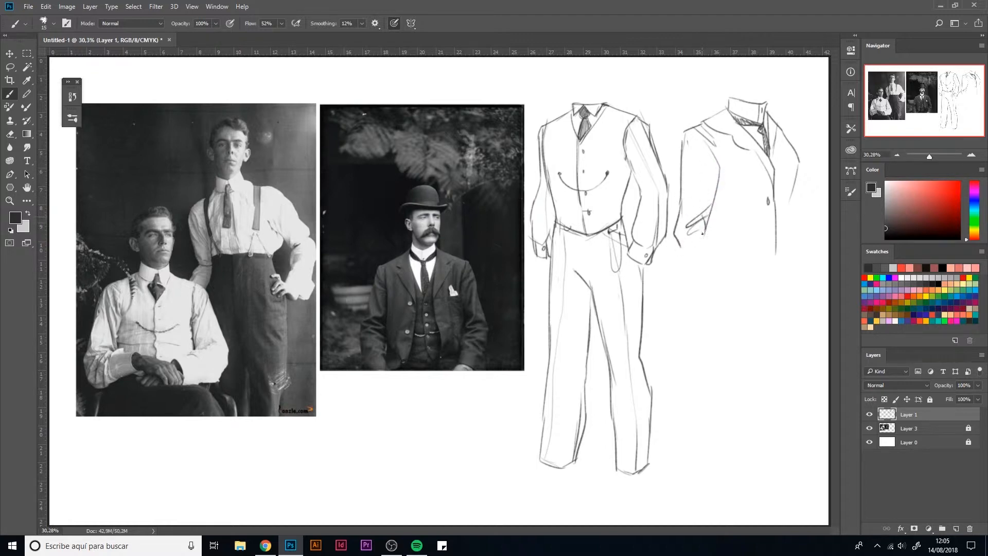
Step: Draw the near sleeve's elbow folds and forearm, then extend the jacket's front and far side lines downward
{"action": "mouse_move", "coordinate": [707, 212]}
{"action": "left_mouse_down"}
{"action": "mouse_move", "coordinate": [688, 286]}
{"action": "mouse_move", "coordinate": [719, 284]}
{"action": "left_mouse_up"}
{"action": "left_click_drag", "start_coordinate": [704, 236], "coordinate": [719, 286]}
{"action": "left_click_drag", "start_coordinate": [715, 212], "coordinate": [717, 260]}
{"action": "mouse_move", "coordinate": [778, 133]}
{"action": "left_mouse_down"}
{"action": "mouse_move", "coordinate": [795, 259]}
{"action": "mouse_move", "coordinate": [775, 247]}
{"action": "mouse_move", "coordinate": [770, 294]}
{"action": "left_mouse_up"}
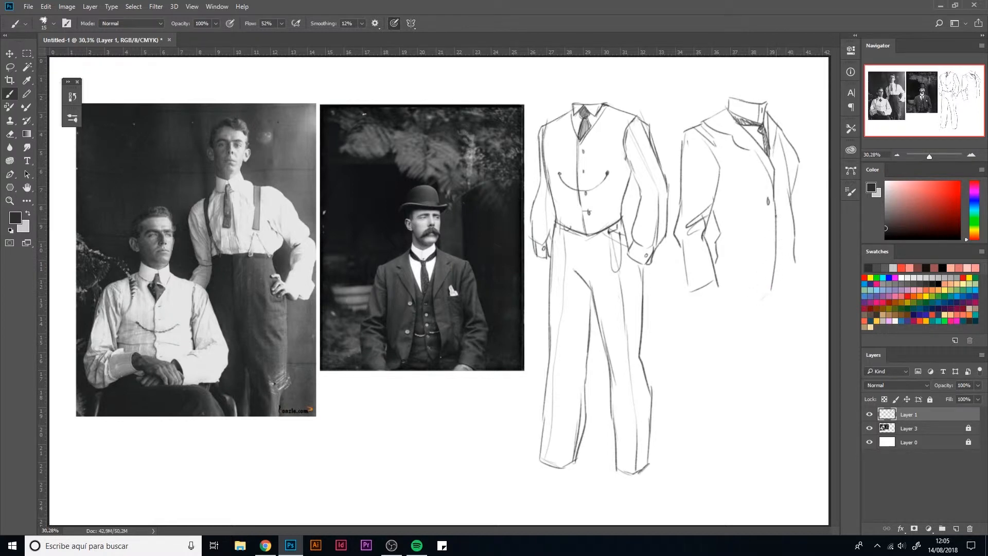
Step: Draw the far side of the open jacket and a row of vest buttons beside the front edge
{"action": "left_click_drag", "start_coordinate": [777, 153], "coordinate": [798, 274]}
{"action": "left_click_drag", "start_coordinate": [777, 188], "coordinate": [778, 184]}
{"action": "left_click_drag", "start_coordinate": [780, 222], "coordinate": [781, 219]}
{"action": "mouse_move", "coordinate": [778, 170]}
{"action": "left_mouse_down"}
{"action": "mouse_move", "coordinate": [789, 261]}
{"action": "mouse_move", "coordinate": [789, 182]}
{"action": "mouse_move", "coordinate": [785, 281]}
{"action": "left_mouse_up"}
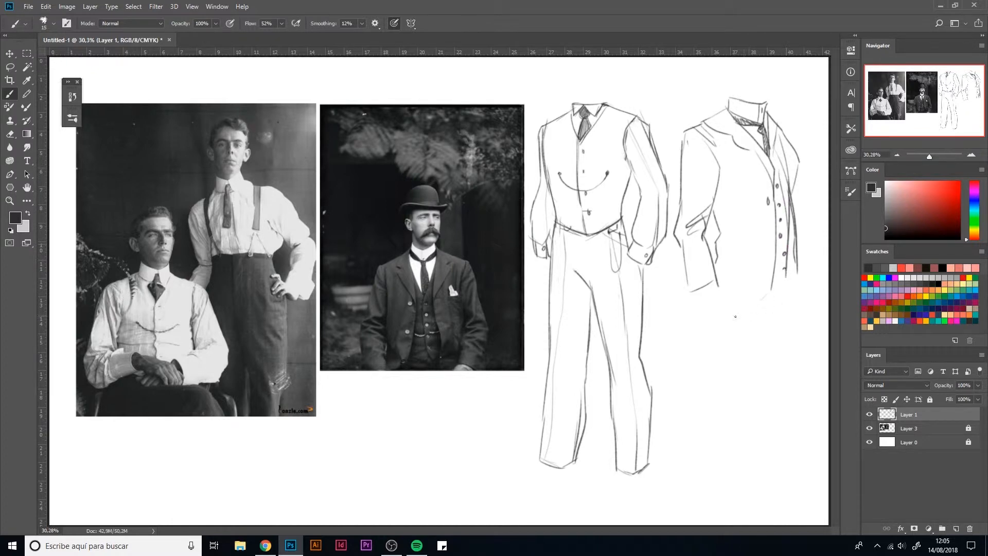
Step: Draw the jacket's cuff and rounded lower front, then outline both trouser legs down to their hems
{"action": "mouse_move", "coordinate": [720, 289]}
{"action": "left_mouse_down"}
{"action": "mouse_move", "coordinate": [731, 320]}
{"action": "mouse_move", "coordinate": [761, 315]}
{"action": "mouse_move", "coordinate": [766, 278]}
{"action": "left_mouse_up"}
{"action": "mouse_move", "coordinate": [694, 292]}
{"action": "left_mouse_down"}
{"action": "mouse_move", "coordinate": [715, 303]}
{"action": "mouse_move", "coordinate": [702, 286]}
{"action": "mouse_move", "coordinate": [716, 305]}
{"action": "mouse_move", "coordinate": [712, 285]}
{"action": "mouse_move", "coordinate": [719, 475]}
{"action": "left_mouse_up"}
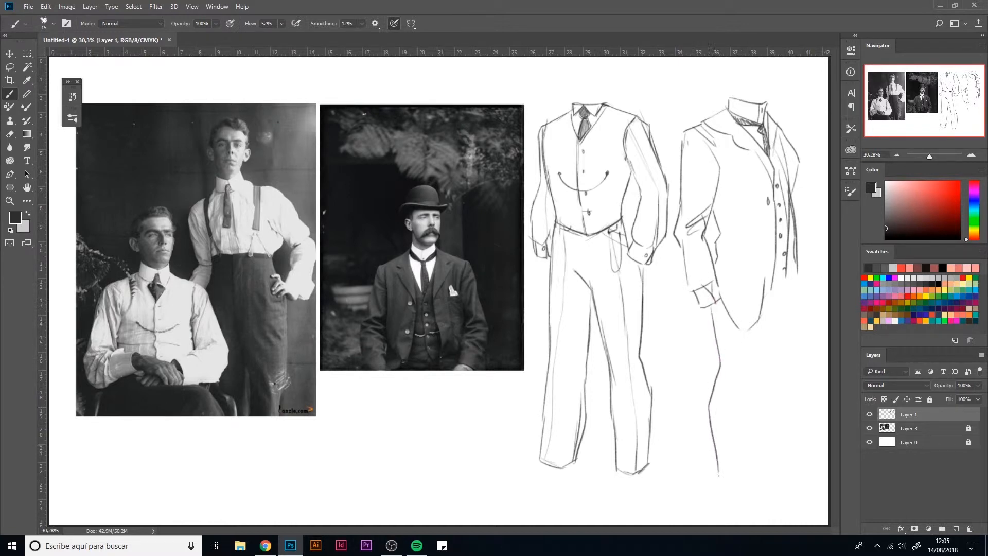
{"action": "left_click_drag", "start_coordinate": [758, 315], "coordinate": [752, 470]}
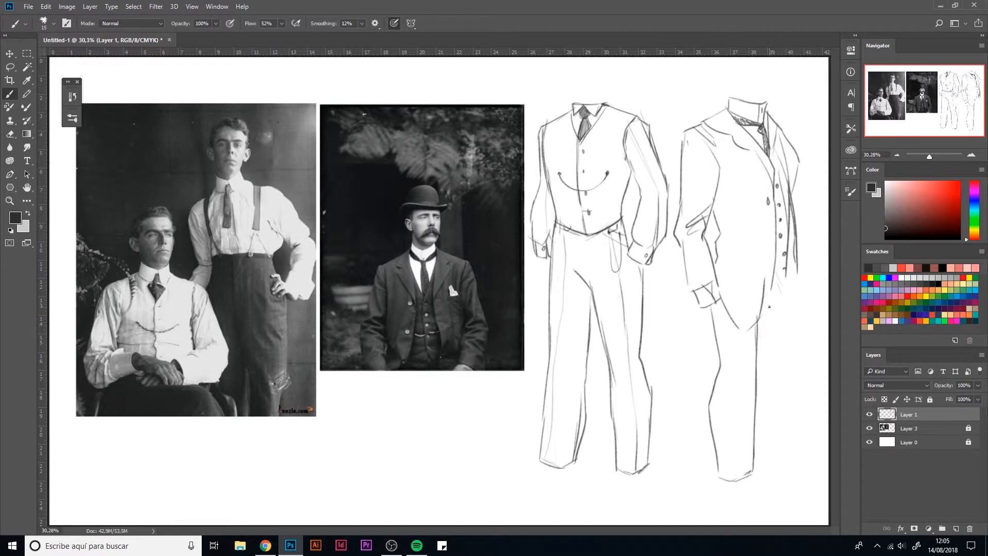
{"action": "mouse_move", "coordinate": [795, 266]}
{"action": "left_mouse_down"}
{"action": "mouse_move", "coordinate": [770, 437]}
{"action": "mouse_move", "coordinate": [755, 446]}
{"action": "left_mouse_up"}
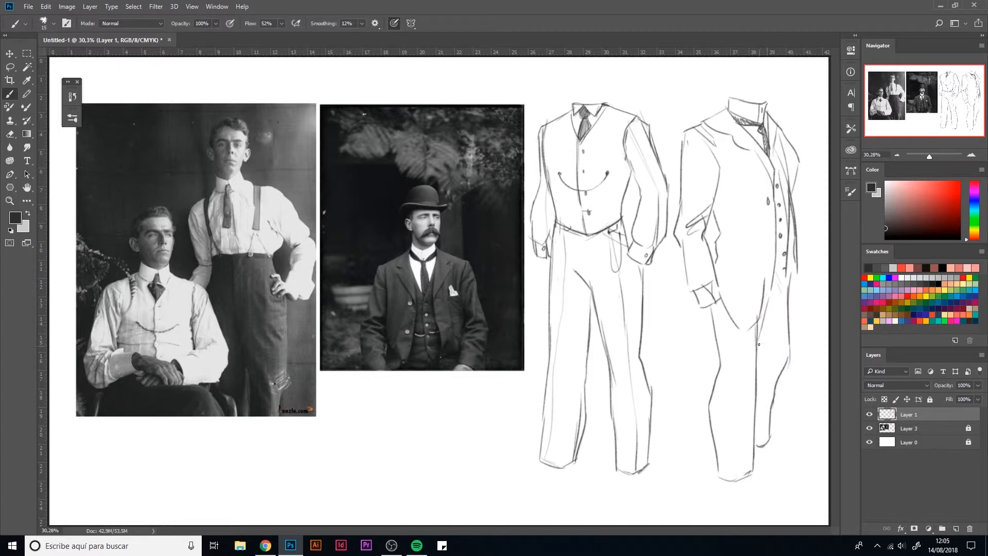
Step: Finish the jacket's far lower edge and the lines below the cuff, then add a breast pocket with a folded handkerchief
{"action": "left_click_drag", "start_coordinate": [787, 278], "coordinate": [792, 312]}
{"action": "left_click_drag", "start_coordinate": [799, 256], "coordinate": [792, 308]}
{"action": "left_click_drag", "start_coordinate": [714, 323], "coordinate": [725, 308]}
{"action": "mouse_move", "coordinate": [735, 179]}
{"action": "left_mouse_down"}
{"action": "mouse_move", "coordinate": [763, 176]}
{"action": "mouse_move", "coordinate": [764, 188]}
{"action": "left_mouse_up"}
{"action": "mouse_move", "coordinate": [755, 207]}
{"action": "left_mouse_down"}
{"action": "mouse_move", "coordinate": [745, 215]}
{"action": "mouse_move", "coordinate": [733, 161]}
{"action": "mouse_move", "coordinate": [755, 176]}
{"action": "left_mouse_up"}
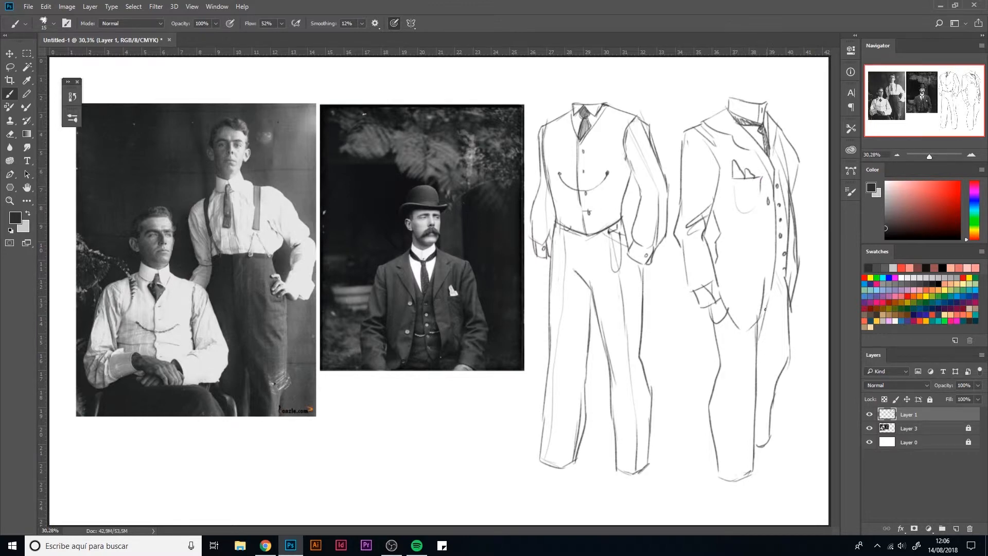
Step: Erase and redraw the second outfit's lower front edge, then add hatching to the jacket's far side plus fold and collar lines
{"action": "key", "text": "e"}
{"action": "mouse_move", "coordinate": [766, 280]}
{"action": "left_mouse_down"}
{"action": "mouse_move", "coordinate": [774, 306]}
{"action": "mouse_move", "coordinate": [756, 328]}
{"action": "left_mouse_up"}
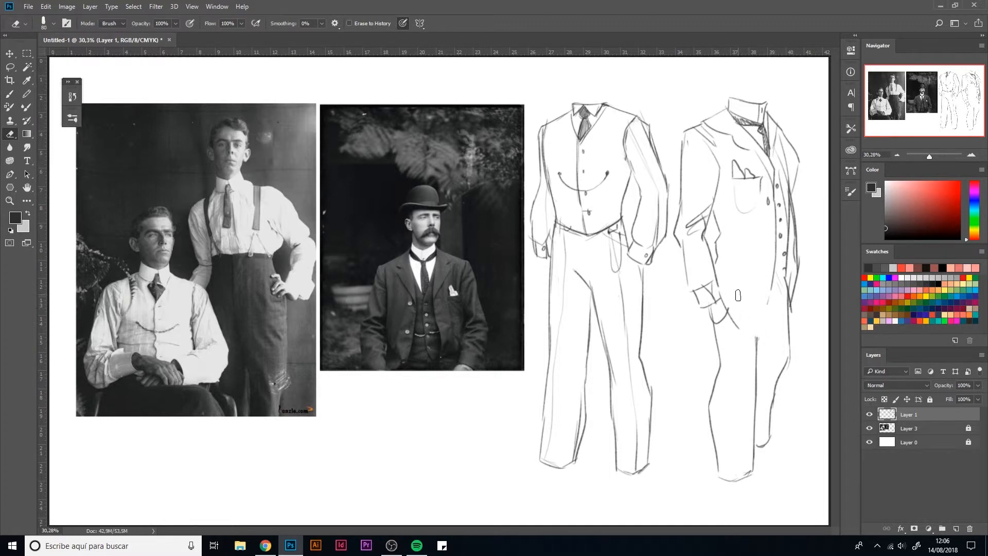
{"action": "key", "text": "b"}
{"action": "mouse_move", "coordinate": [725, 304]}
{"action": "left_mouse_down"}
{"action": "mouse_move", "coordinate": [765, 326]}
{"action": "mouse_move", "coordinate": [771, 276]}
{"action": "mouse_move", "coordinate": [758, 340]}
{"action": "mouse_move", "coordinate": [783, 285]}
{"action": "mouse_move", "coordinate": [773, 284]}
{"action": "mouse_move", "coordinate": [788, 268]}
{"action": "mouse_move", "coordinate": [788, 292]}
{"action": "mouse_move", "coordinate": [794, 270]}
{"action": "mouse_move", "coordinate": [794, 213]}
{"action": "mouse_move", "coordinate": [797, 233]}
{"action": "left_mouse_up"}
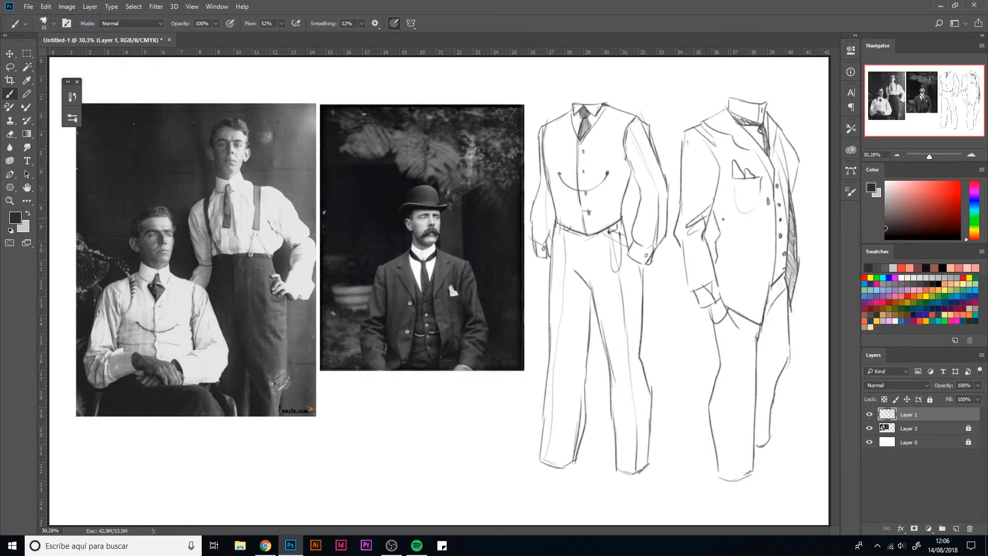
{"action": "mouse_move", "coordinate": [720, 173]}
{"action": "left_mouse_down"}
{"action": "mouse_move", "coordinate": [731, 229]}
{"action": "mouse_move", "coordinate": [724, 288]}
{"action": "mouse_move", "coordinate": [729, 249]}
{"action": "mouse_move", "coordinate": [727, 278]}
{"action": "mouse_move", "coordinate": [766, 242]}
{"action": "mouse_move", "coordinate": [731, 288]}
{"action": "left_mouse_up"}
{"action": "left_click_drag", "start_coordinate": [734, 99], "coordinate": [762, 103]}
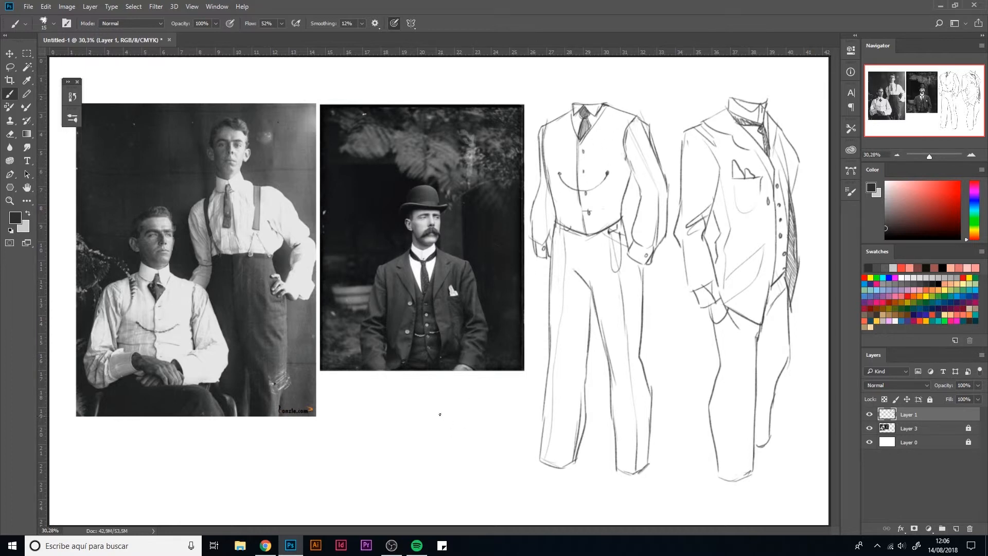
Step: Sketch a small buttoned vest with a V-shaped neckline below the photo of the man in the hat
{"action": "mouse_move", "coordinate": [395, 399]}
{"action": "left_mouse_down"}
{"action": "mouse_move", "coordinate": [433, 399]}
{"action": "mouse_move", "coordinate": [409, 406]}
{"action": "mouse_move", "coordinate": [426, 389]}
{"action": "mouse_move", "coordinate": [392, 431]}
{"action": "mouse_move", "coordinate": [418, 431]}
{"action": "left_mouse_up"}
{"action": "key", "text": "ctrl+alt+z"}
{"action": "key", "text": "ctrl+alt+z"}
{"action": "left_click_drag", "start_coordinate": [426, 390], "coordinate": [418, 431]}
{"action": "mouse_move", "coordinate": [393, 388]}
{"action": "left_mouse_down"}
{"action": "mouse_move", "coordinate": [404, 399]}
{"action": "mouse_move", "coordinate": [406, 436]}
{"action": "left_mouse_up"}
{"action": "key", "text": "ctrl+z"}
{"action": "key", "text": "ctrl+z"}
{"action": "left_click_drag", "start_coordinate": [405, 399], "coordinate": [404, 438]}
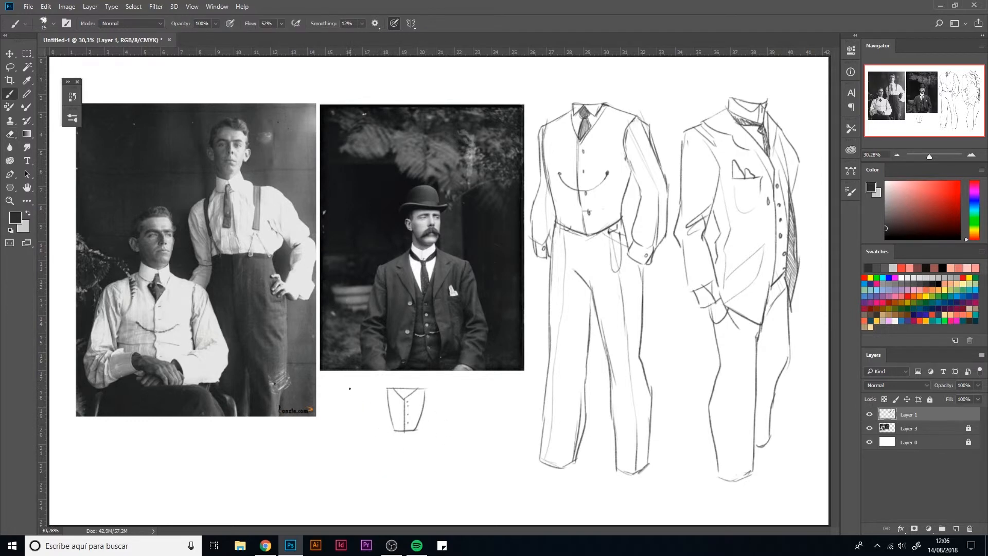
Step: Sketch a small pair of high-waisted trousers beside the small vest, with an upward arrow next to the waistband
{"action": "mouse_move", "coordinate": [349, 385]}
{"action": "left_mouse_down"}
{"action": "mouse_move", "coordinate": [374, 387]}
{"action": "mouse_move", "coordinate": [376, 452]}
{"action": "mouse_move", "coordinate": [349, 427]}
{"action": "mouse_move", "coordinate": [361, 449]}
{"action": "left_mouse_up"}
{"action": "left_click_drag", "start_coordinate": [359, 402], "coordinate": [359, 450]}
{"action": "mouse_move", "coordinate": [363, 399]}
{"action": "left_mouse_down"}
{"action": "mouse_move", "coordinate": [364, 451]}
{"action": "mouse_move", "coordinate": [379, 451]}
{"action": "left_mouse_up"}
{"action": "mouse_move", "coordinate": [349, 388]}
{"action": "left_mouse_down"}
{"action": "mouse_move", "coordinate": [374, 394]}
{"action": "mouse_move", "coordinate": [339, 375]}
{"action": "mouse_move", "coordinate": [342, 382]}
{"action": "left_mouse_up"}
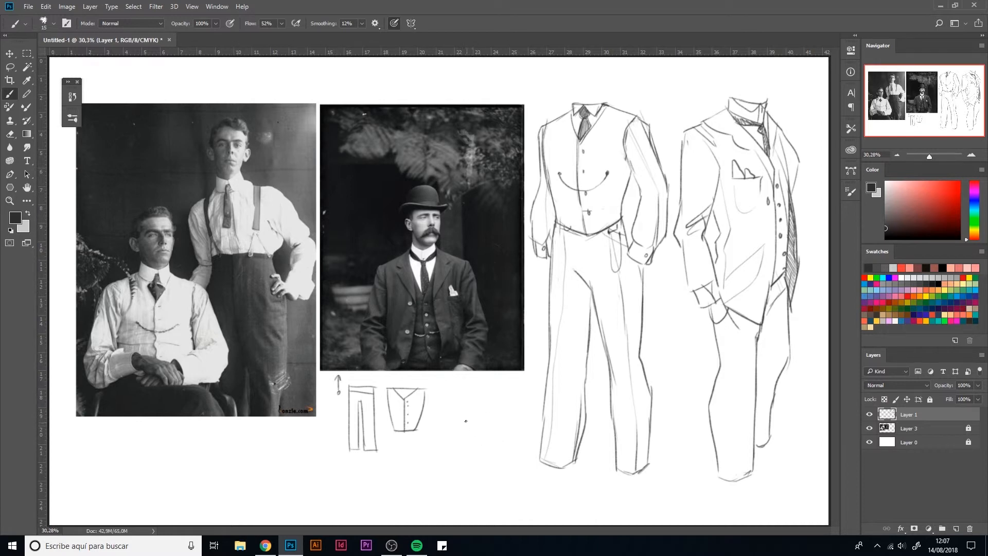
Step: Sketch a torso study with suspenders fastened to a high trouser waistband, and mark the waist with upward arrows
{"action": "left_click_drag", "start_coordinate": [454, 392], "coordinate": [453, 448]}
{"action": "left_click_drag", "start_coordinate": [492, 418], "coordinate": [488, 447]}
{"action": "mouse_move", "coordinate": [481, 391]}
{"action": "left_mouse_down"}
{"action": "mouse_move", "coordinate": [470, 448]}
{"action": "mouse_move", "coordinate": [449, 427]}
{"action": "mouse_move", "coordinate": [453, 448]}
{"action": "mouse_move", "coordinate": [480, 392]}
{"action": "mouse_move", "coordinate": [468, 457]}
{"action": "mouse_move", "coordinate": [452, 446]}
{"action": "mouse_move", "coordinate": [471, 446]}
{"action": "mouse_move", "coordinate": [444, 490]}
{"action": "left_mouse_up"}
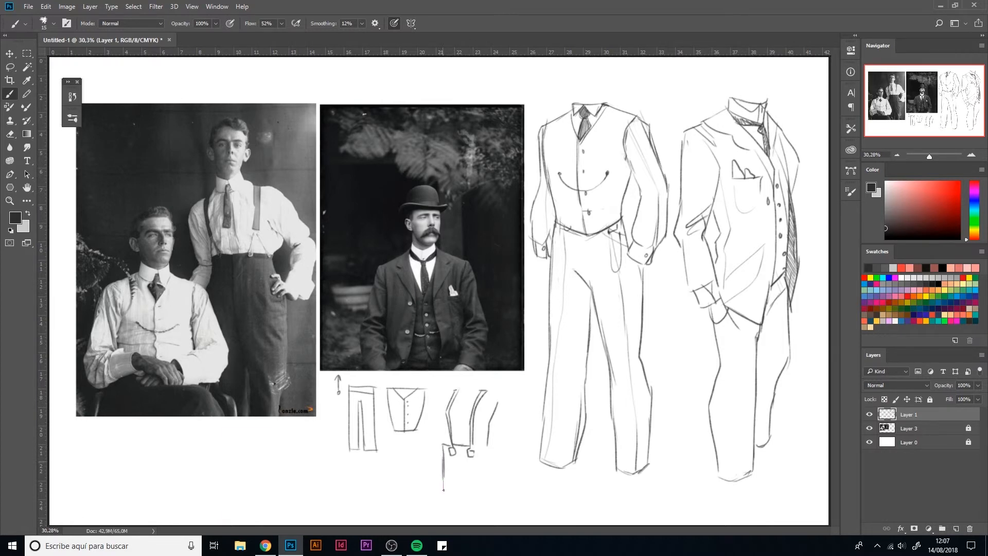
{"action": "left_click_drag", "start_coordinate": [473, 445], "coordinate": [492, 479]}
{"action": "left_click_drag", "start_coordinate": [443, 445], "coordinate": [451, 387]}
{"action": "left_click_drag", "start_coordinate": [438, 452], "coordinate": [438, 438]}
{"action": "left_click_drag", "start_coordinate": [434, 444], "coordinate": [441, 443]}
{"action": "left_click_drag", "start_coordinate": [506, 460], "coordinate": [510, 452]}
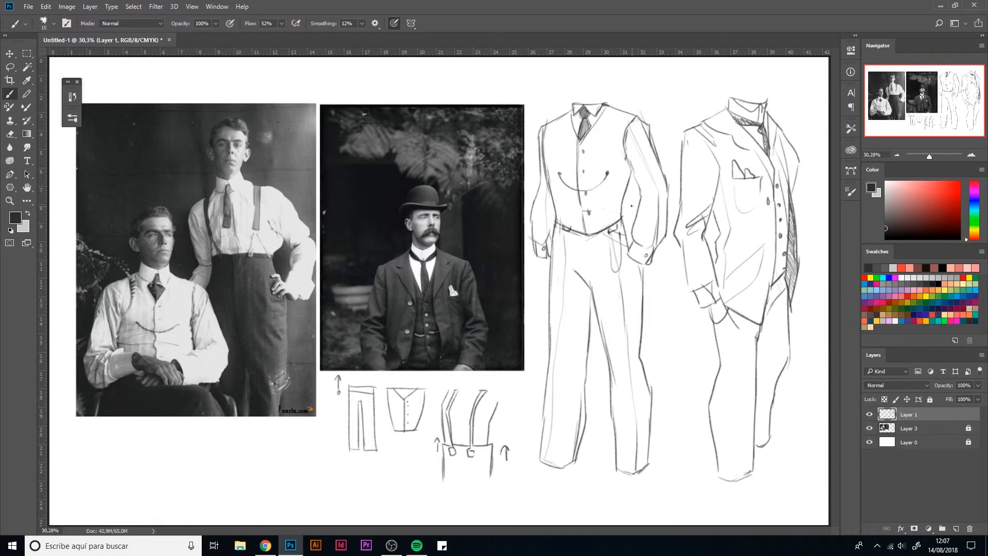
Step: Mark the first outfit's vest hem with an arrow, then add trouser folds, a shirt placket and a collar to the suspenders study
{"action": "left_click_drag", "start_coordinate": [632, 206], "coordinate": [627, 218]}
{"action": "mouse_move", "coordinate": [446, 468]}
{"action": "left_mouse_down"}
{"action": "mouse_move", "coordinate": [469, 477]}
{"action": "mouse_move", "coordinate": [488, 470]}
{"action": "mouse_move", "coordinate": [490, 497]}
{"action": "left_mouse_up"}
{"action": "left_click_drag", "start_coordinate": [465, 395], "coordinate": [461, 444]}
{"action": "left_click_drag", "start_coordinate": [467, 390], "coordinate": [483, 388]}
{"action": "left_click_drag", "start_coordinate": [599, 154], "coordinate": [606, 168]}
{"action": "key", "text": "e"}
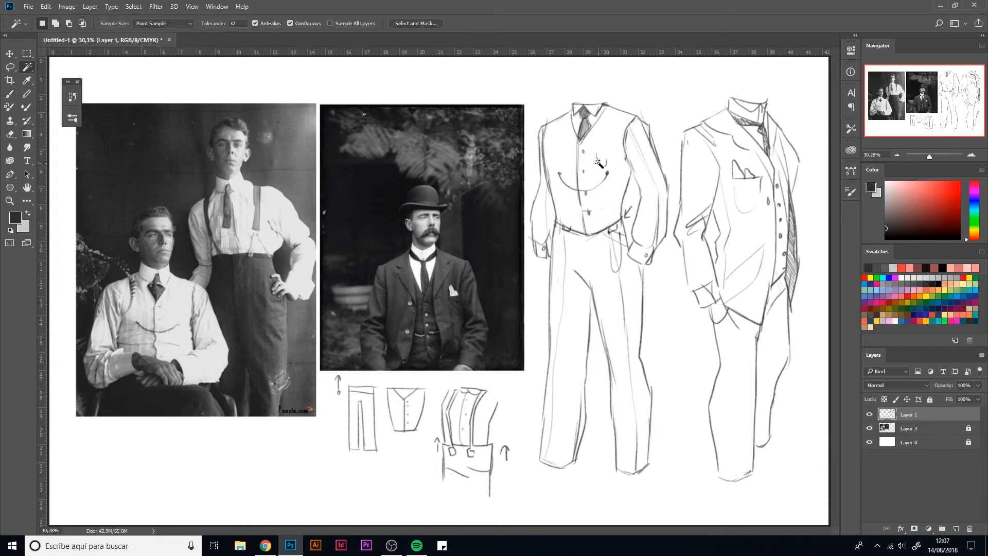
{"action": "left_click_drag", "start_coordinate": [595, 157], "coordinate": [594, 170]}
{"action": "key", "text": "b"}
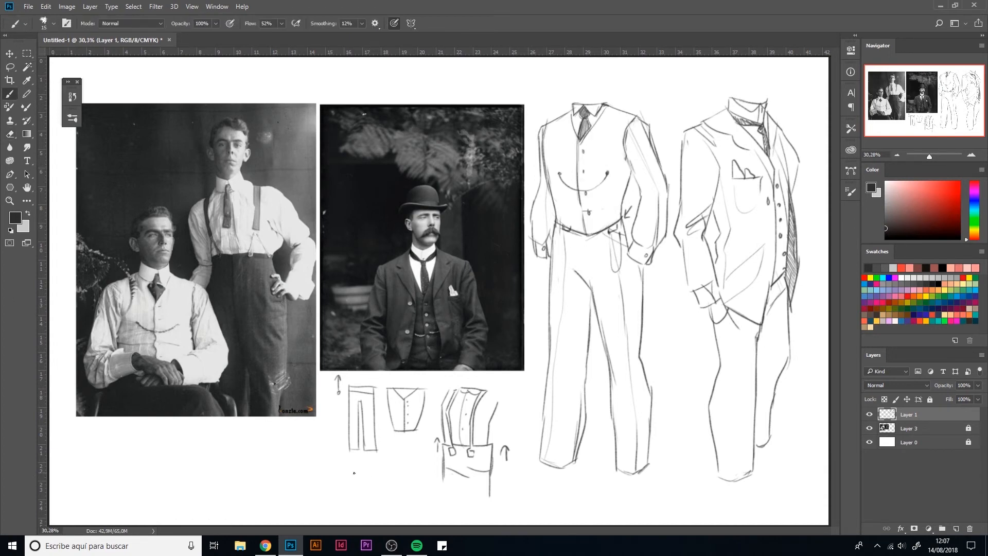
Step: Sketch a round pocket watch with a dashed, looping chain below the small trousers study
{"action": "mouse_move", "coordinate": [354, 473]}
{"action": "left_mouse_down"}
{"action": "mouse_move", "coordinate": [371, 471]}
{"action": "mouse_move", "coordinate": [339, 478]}
{"action": "mouse_move", "coordinate": [346, 494]}
{"action": "mouse_move", "coordinate": [364, 471]}
{"action": "mouse_move", "coordinate": [402, 468]}
{"action": "mouse_move", "coordinate": [387, 486]}
{"action": "mouse_move", "coordinate": [376, 472]}
{"action": "left_mouse_up"}
{"action": "mouse_move", "coordinate": [320, 484]}
{"action": "left_mouse_down"}
{"action": "mouse_move", "coordinate": [312, 497]}
{"action": "mouse_move", "coordinate": [302, 489]}
{"action": "mouse_move", "coordinate": [317, 483]}
{"action": "left_mouse_up"}
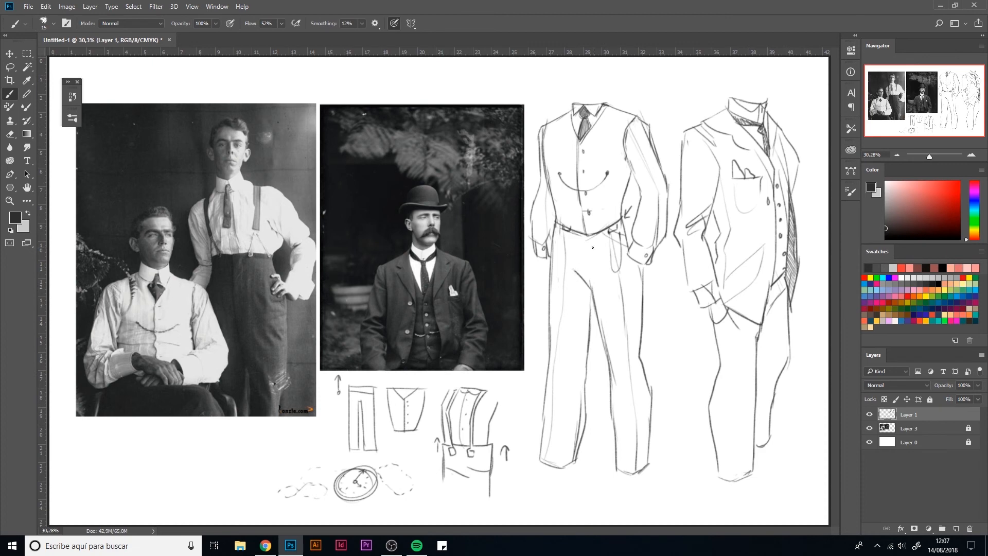
Step: Add crease lines below the first outfit's waistband and draw the back rim of its shirt collar
{"action": "mouse_move", "coordinate": [582, 237]}
{"action": "left_mouse_down"}
{"action": "mouse_move", "coordinate": [580, 262]}
{"action": "mouse_move", "coordinate": [595, 263]}
{"action": "left_mouse_up"}
{"action": "left_click_drag", "start_coordinate": [577, 102], "coordinate": [604, 104]}
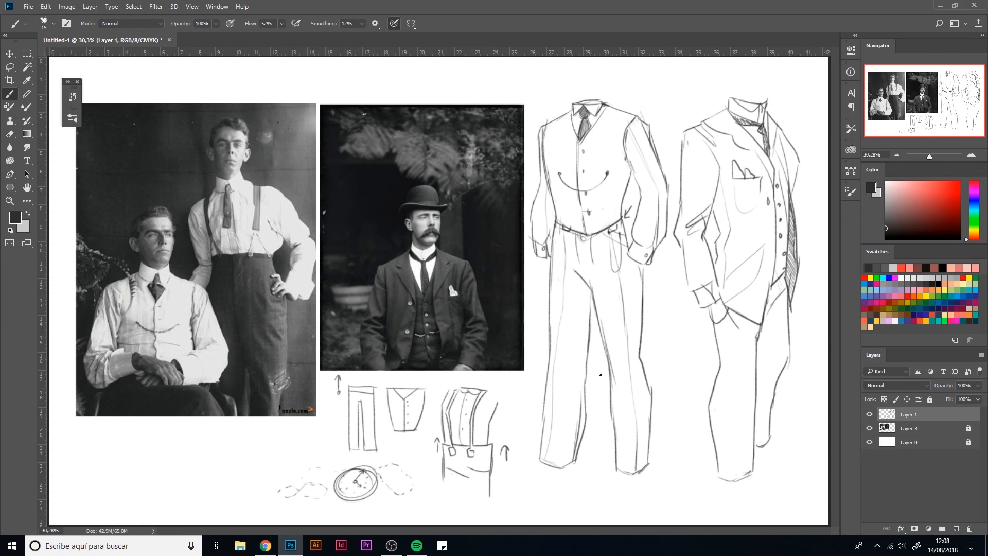